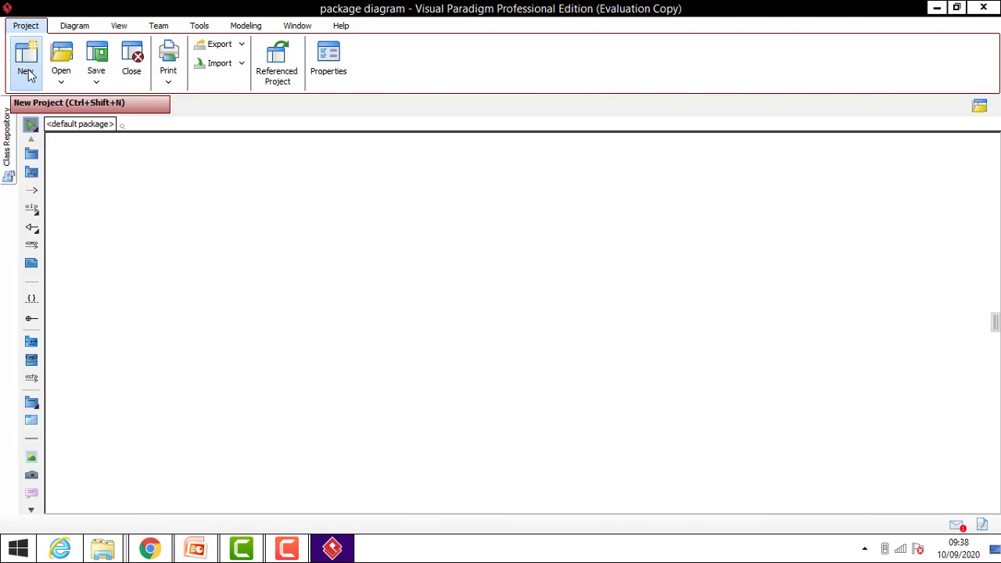
Create a new blank project named Payement Package Diagram
left_click(27, 72)
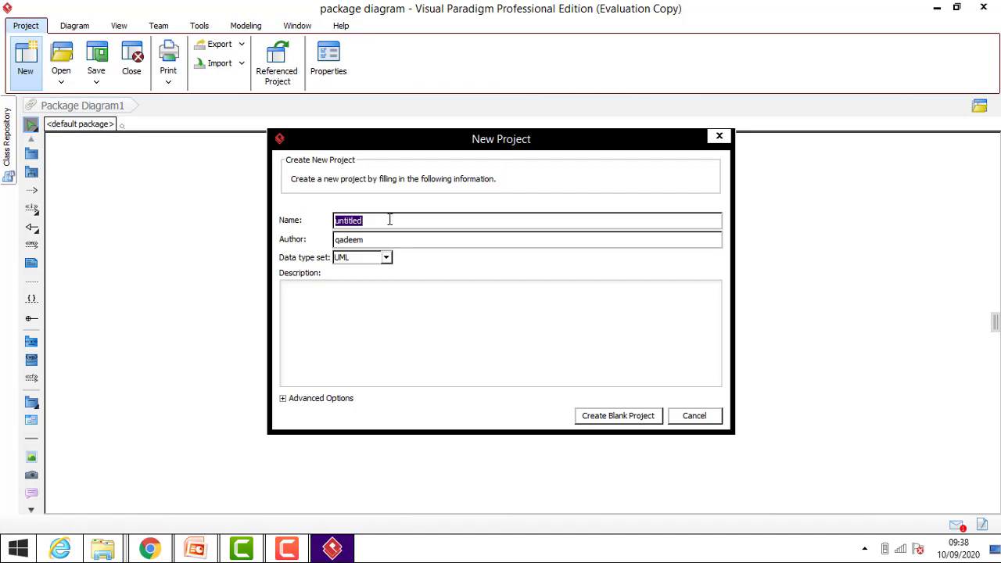
type("Payement Package Dia")
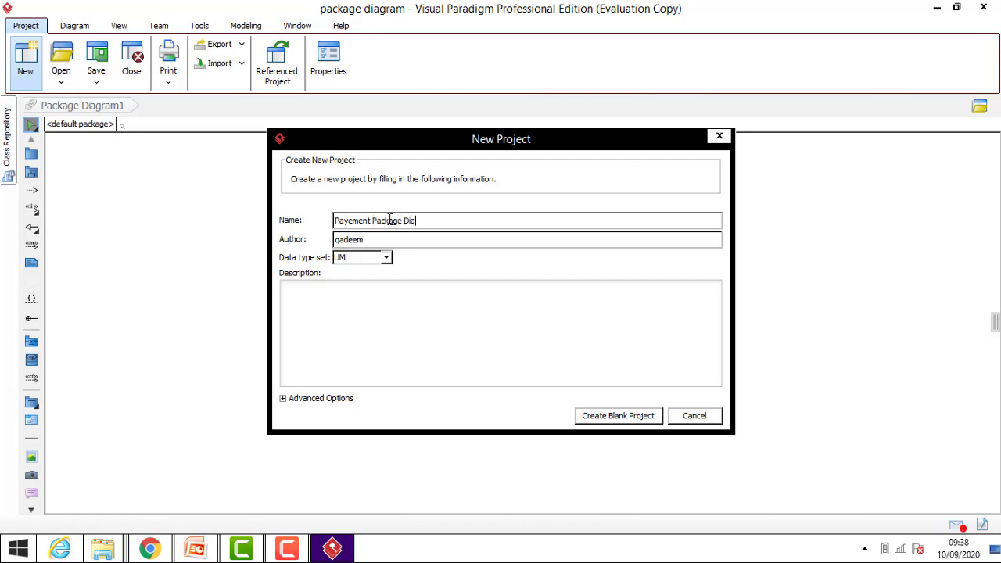
type("gram")
left_click(612, 418)
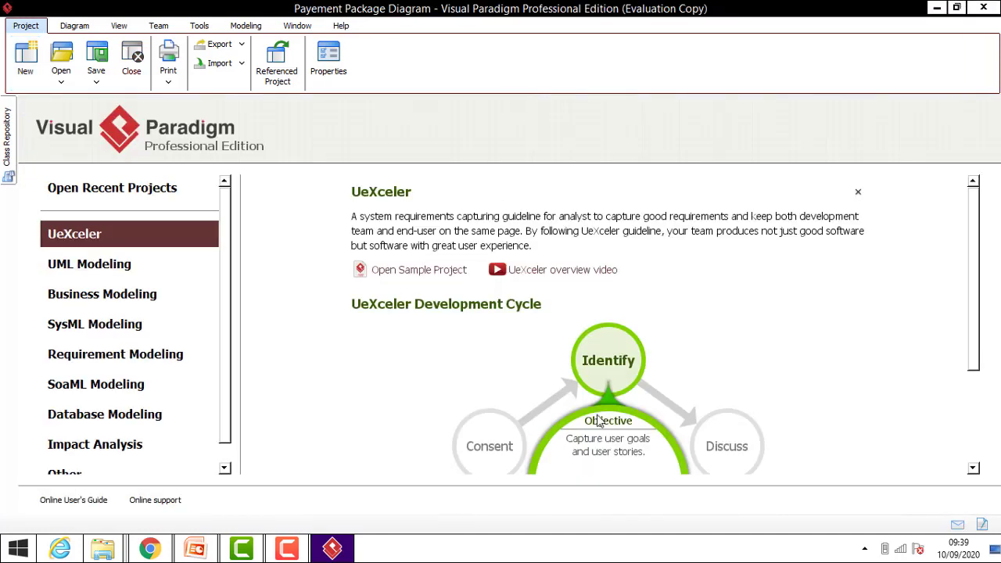
Start a new UML package diagram from the architectural modeling category
left_click(90, 269)
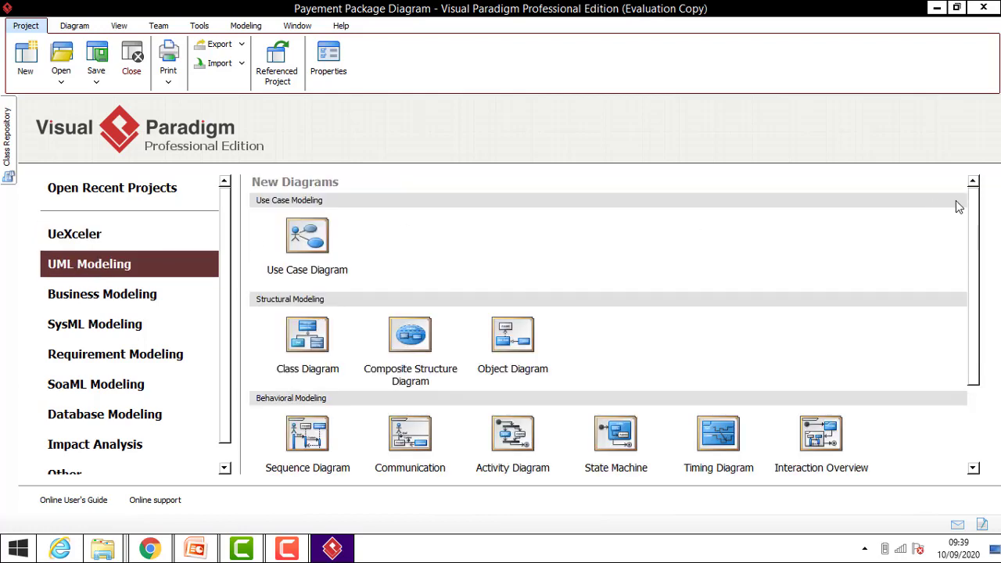
scroll(969, 205, "down", 2)
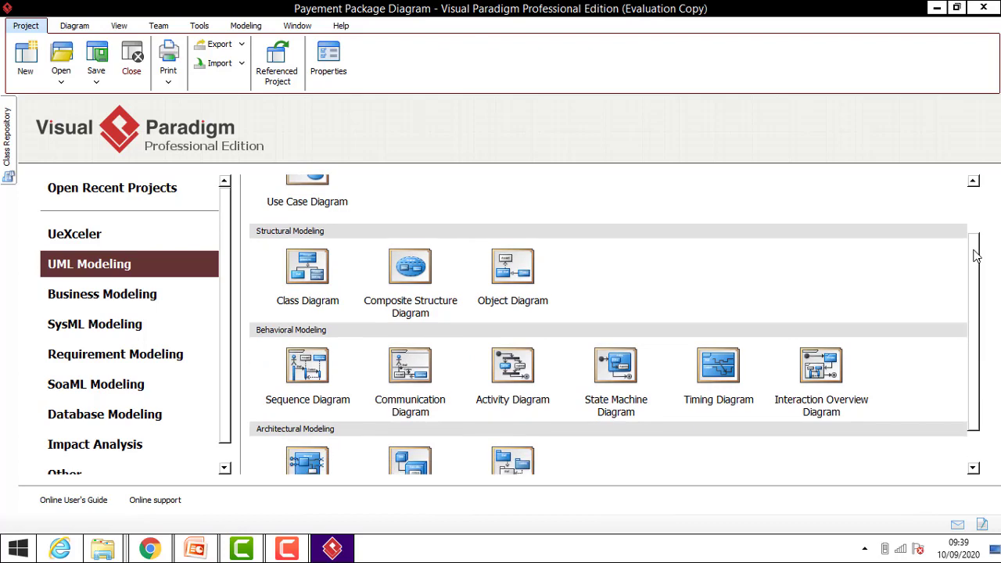
scroll(968, 202, "up", 2)
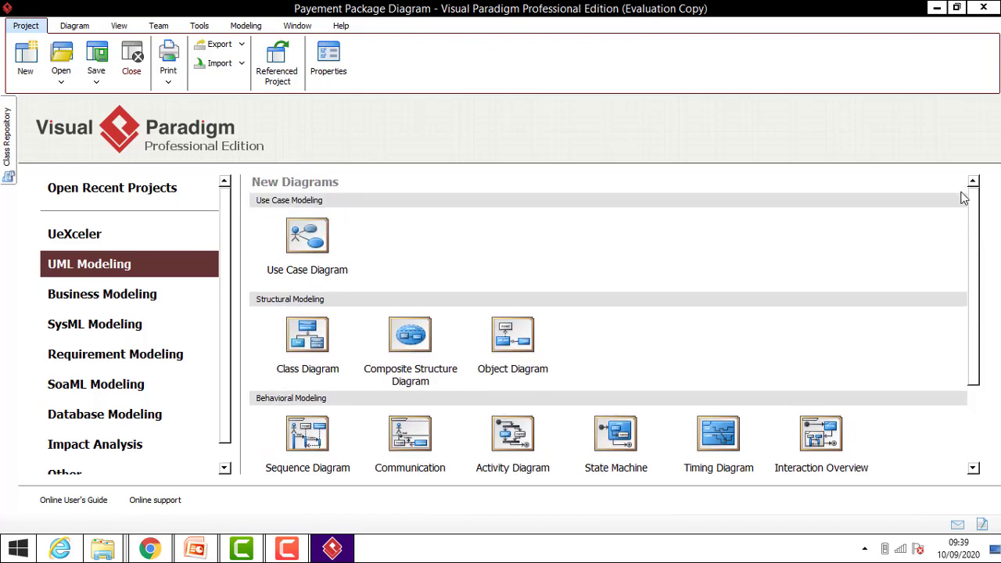
scroll(964, 192, "down", 2)
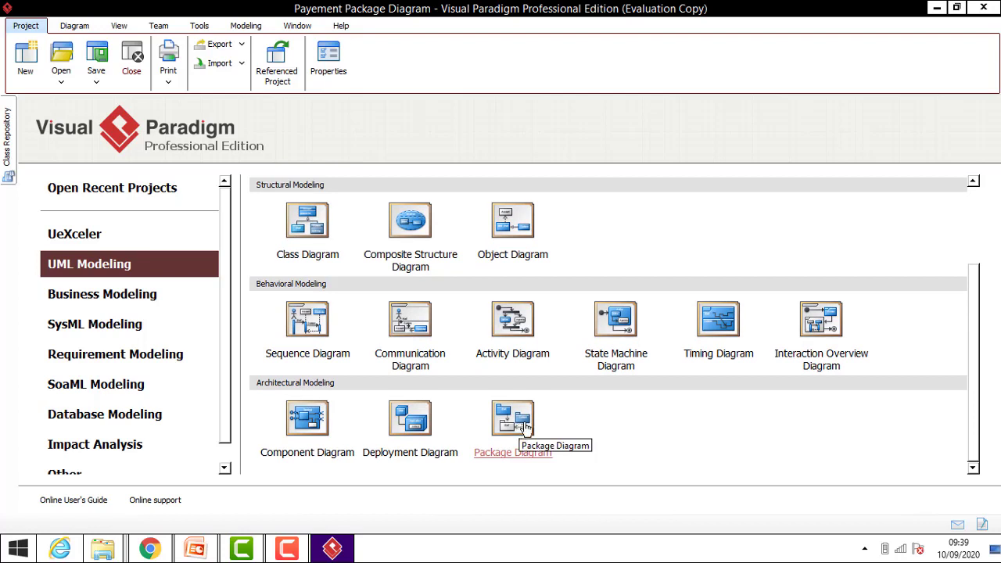
left_click(501, 428)
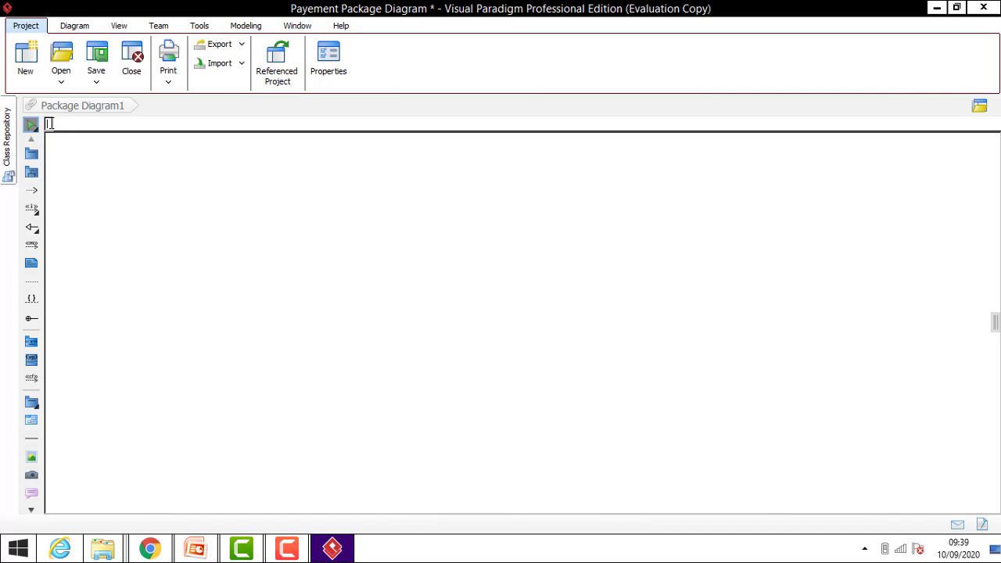
Name the diagram's parent package Payement and accept the same text as the diagram name
type("P")
type("aym")
type("enet")
key("BackSpace")
key("BackSpace")
key("BackSpace")
key("BackSpace")
key("BackSpace")
type("ment")
key("Return")
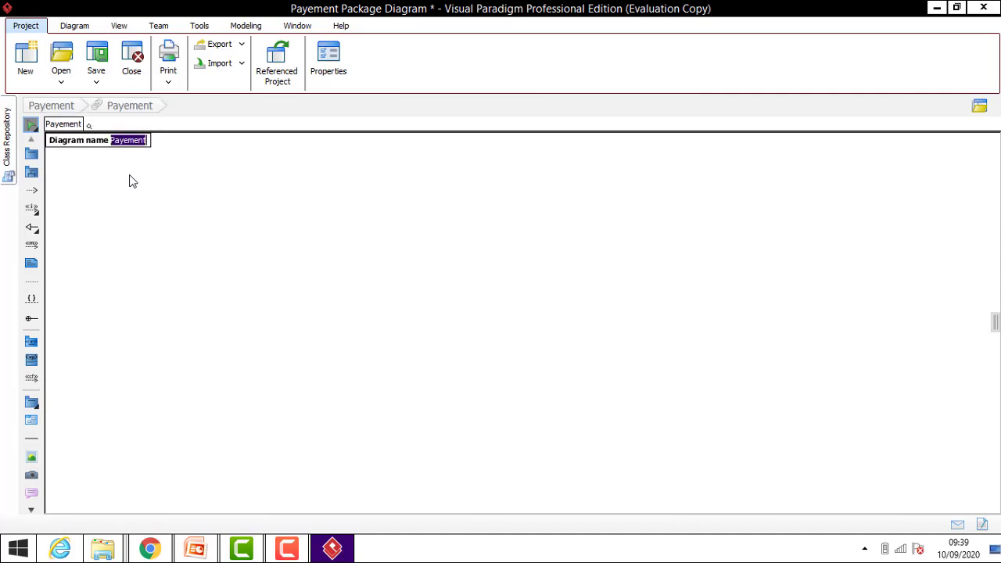
key("Return")
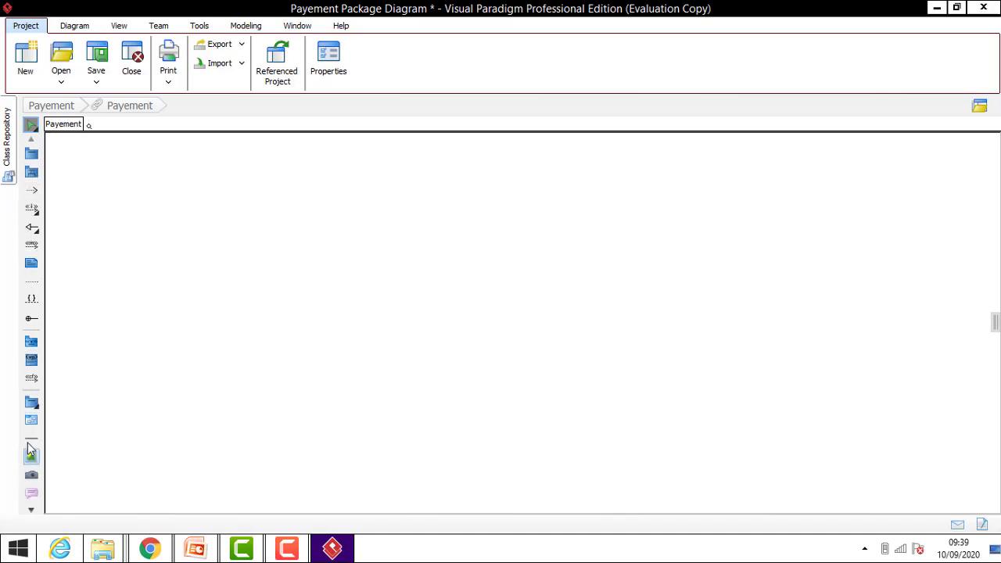
Place a package on the empty canvas, enlarged enough to hold nested packages, and name it Shoping
left_click(33, 157)
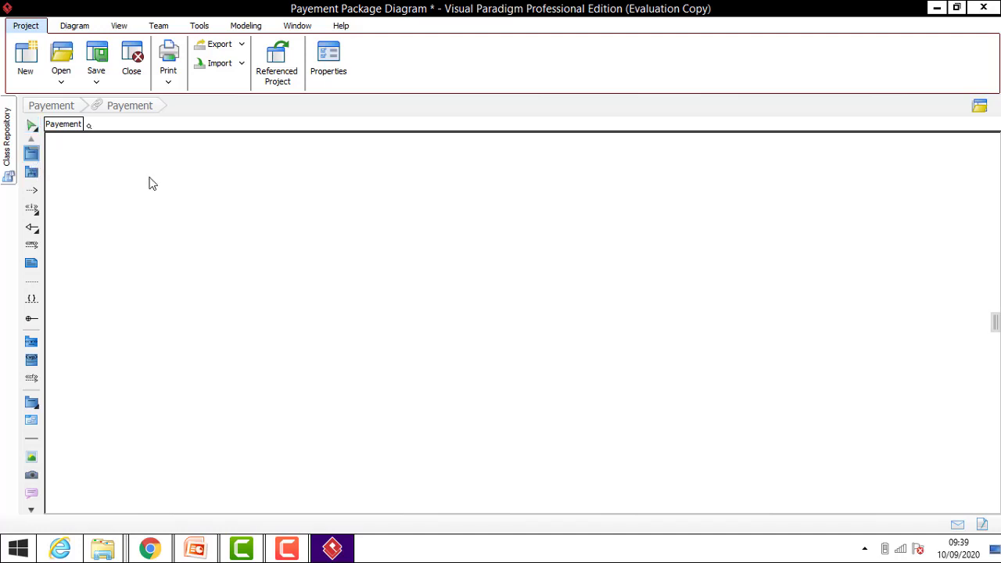
left_click(209, 208)
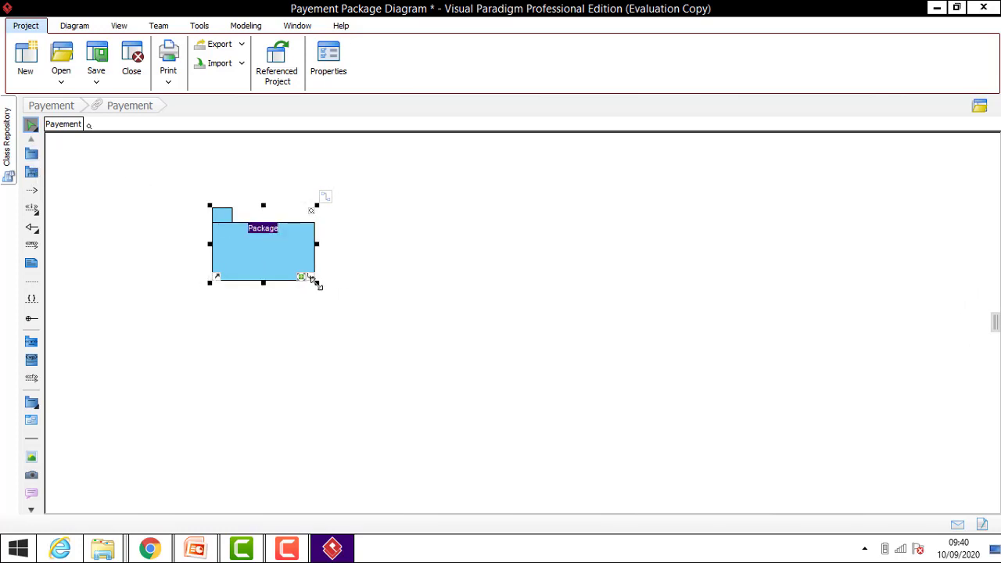
left_click_drag(317, 284, 672, 463)
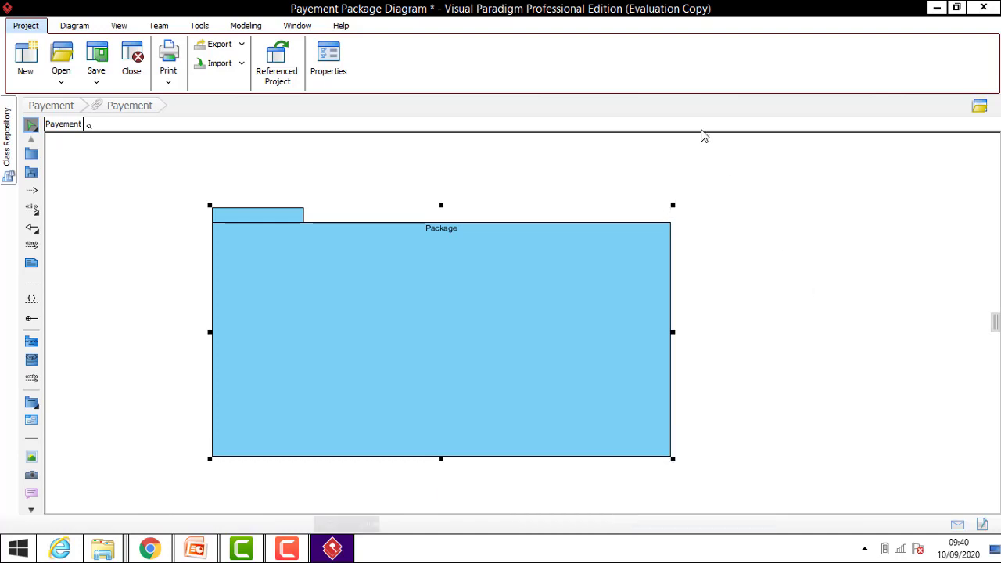
double_click(433, 232)
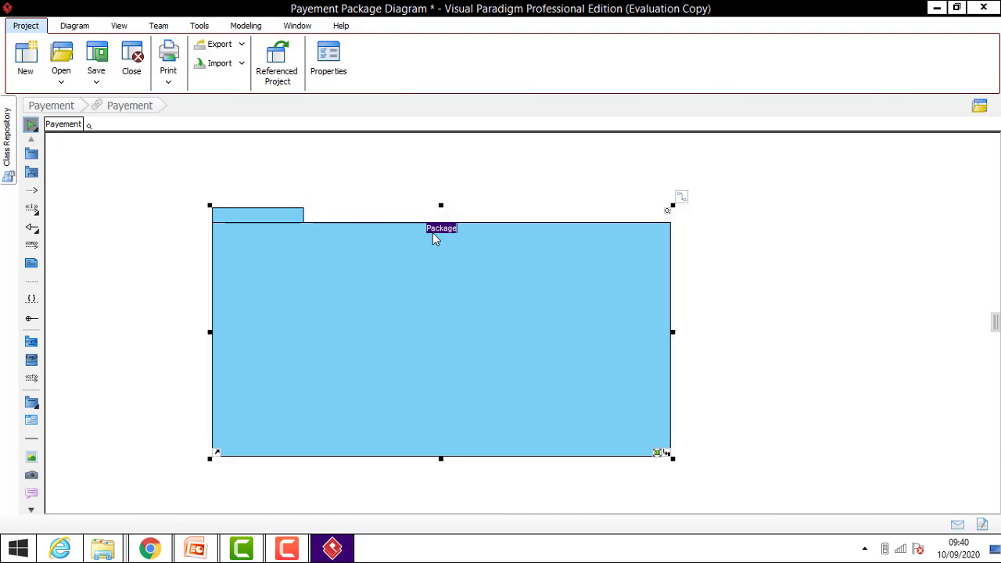
type("Shoping")
left_click(500, 243)
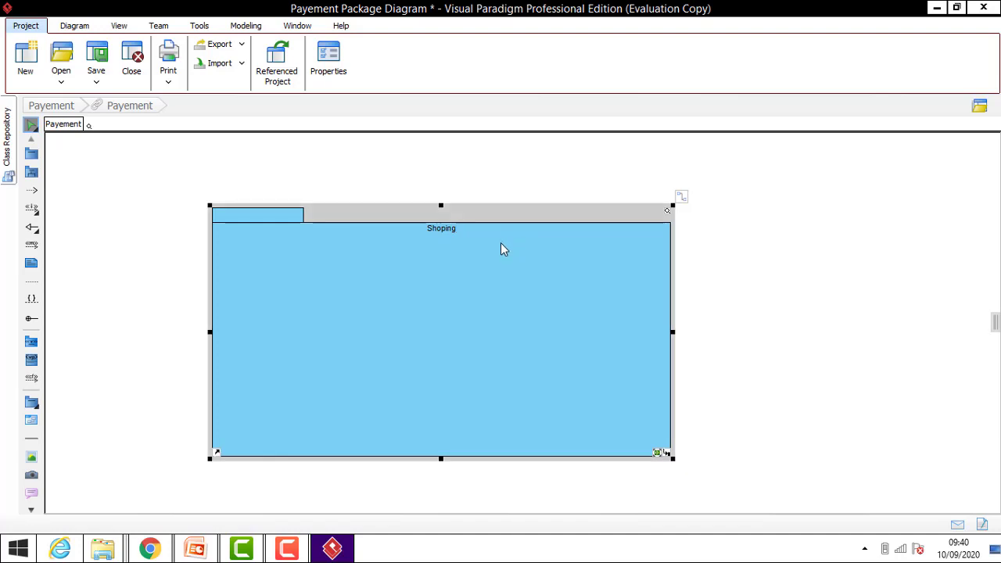
Correct the large package's name to Shopping and move the package up near the canvas's upper edge
left_click(439, 231)
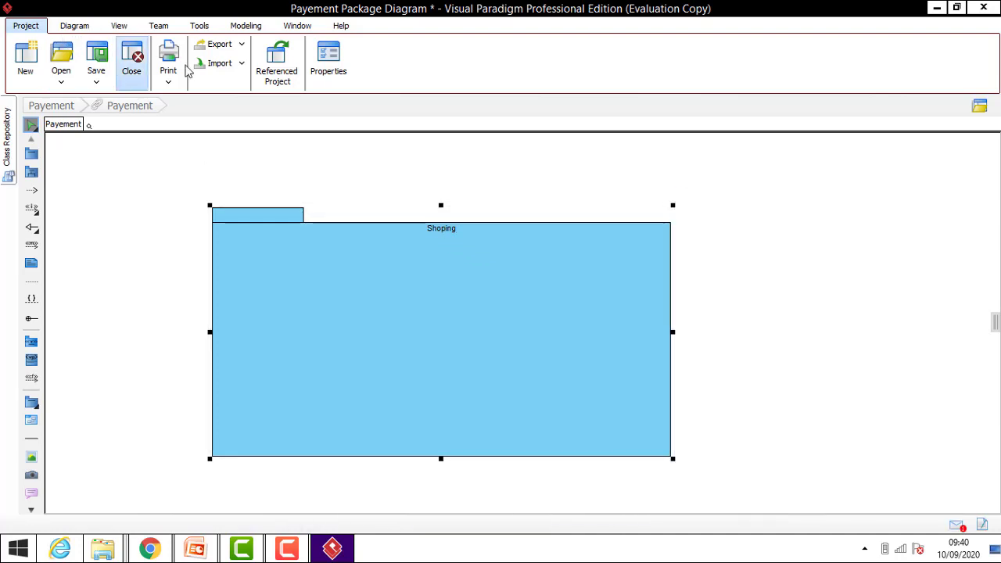
left_click(444, 229)
type("p")
key("Return")
left_click(761, 284)
left_click(517, 290)
left_click_drag(516, 294, 518, 237)
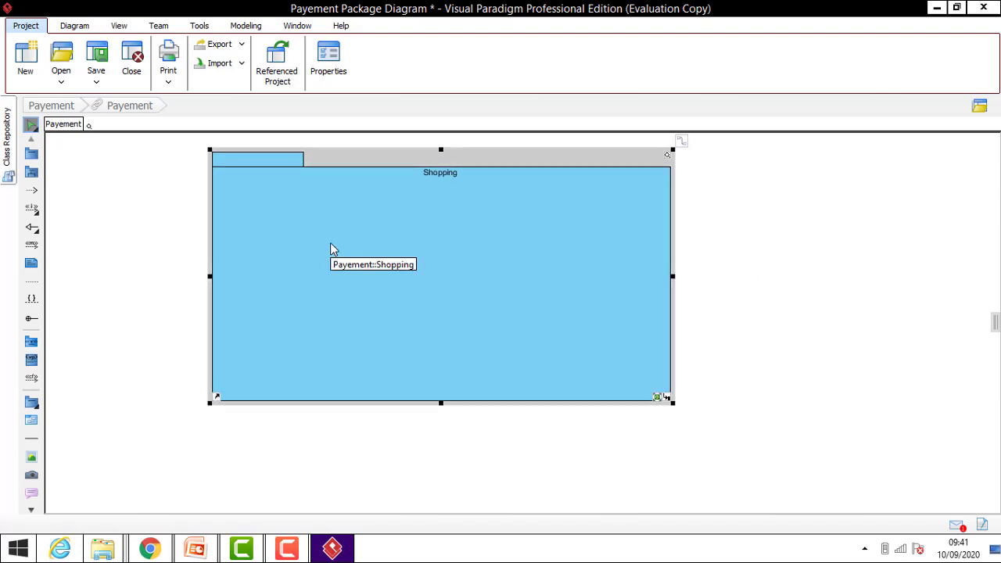
Draw a nested package in the left half of the Shopping package and name it online Shopping
left_click(31, 154)
left_click_drag(271, 231, 403, 350)
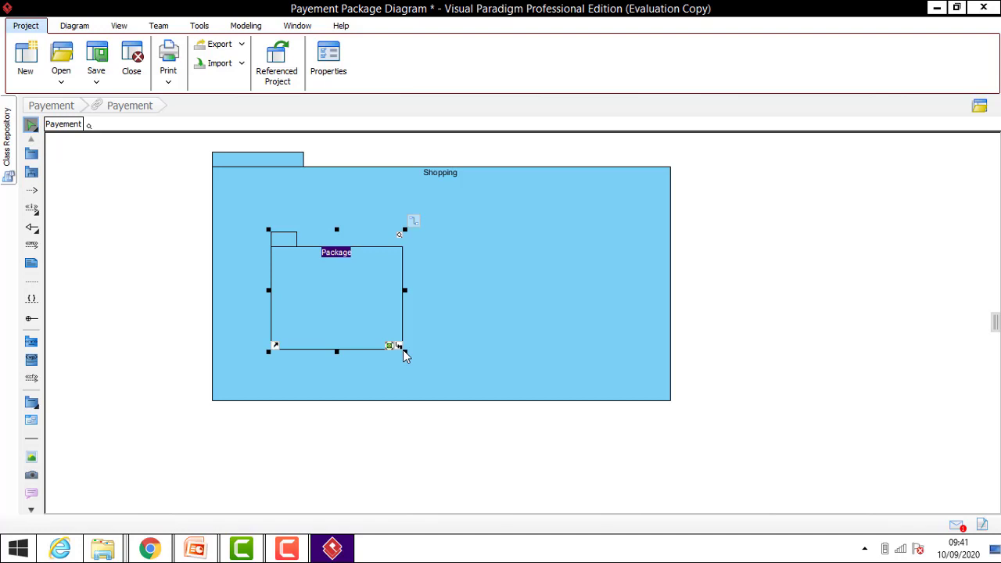
type("online Shping")
key("BackSpace")
key("BackSpace")
key("BackSpace")
key("BackSpace")
type("opping")
left_click(559, 308)
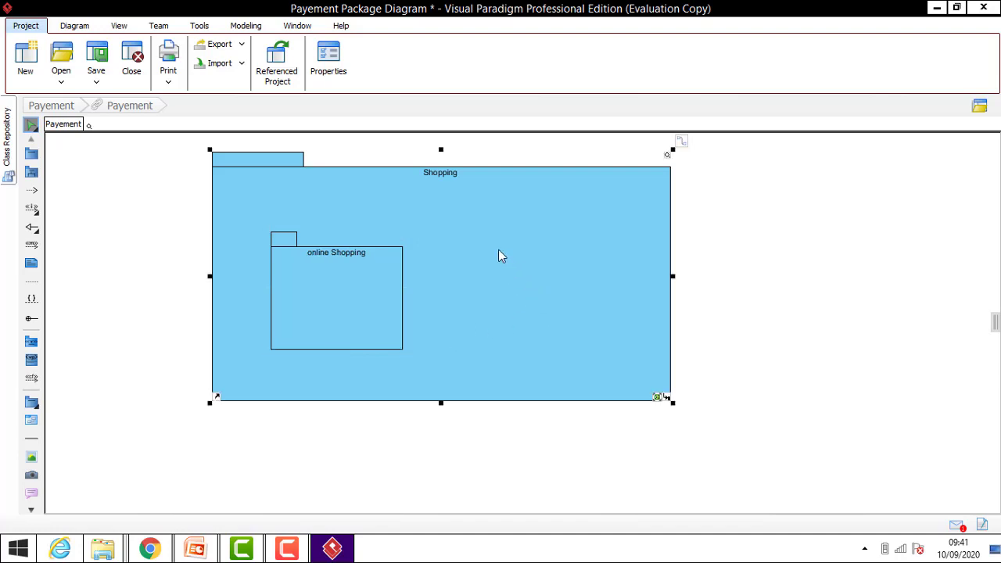
key("Escape")
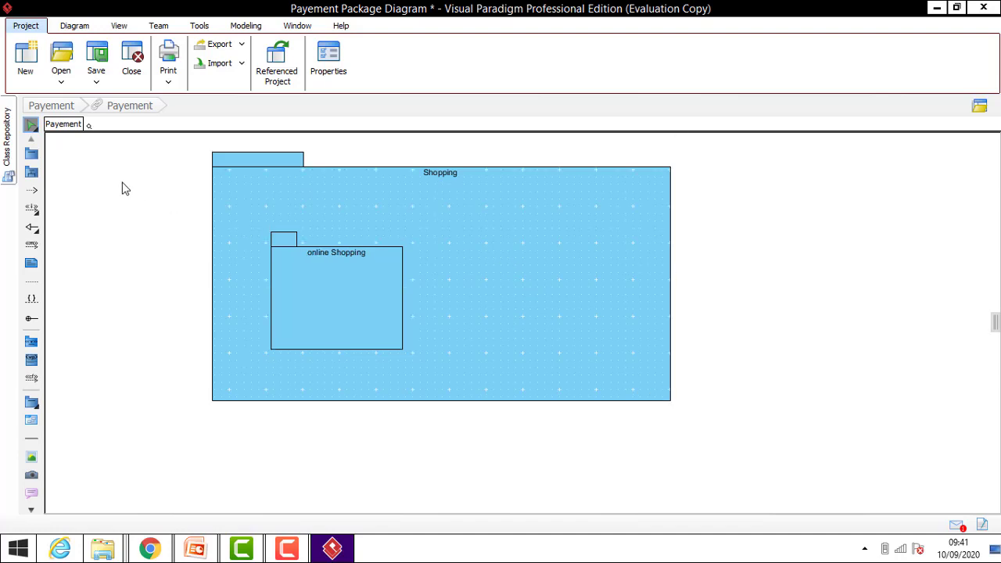
Add a second nested package in the right half of the Shopping package and name it offline Shoping
left_click(31, 154)
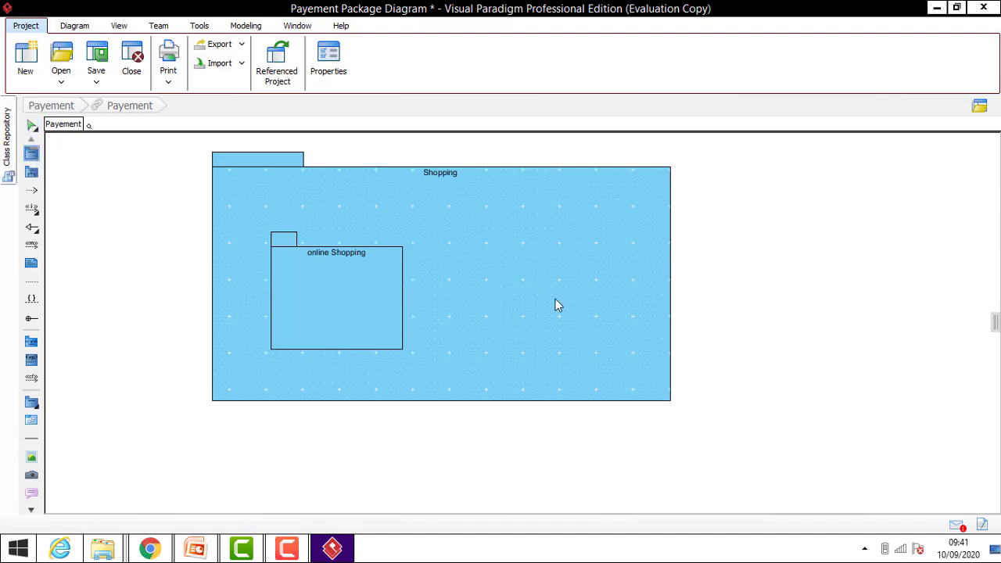
left_click(515, 267)
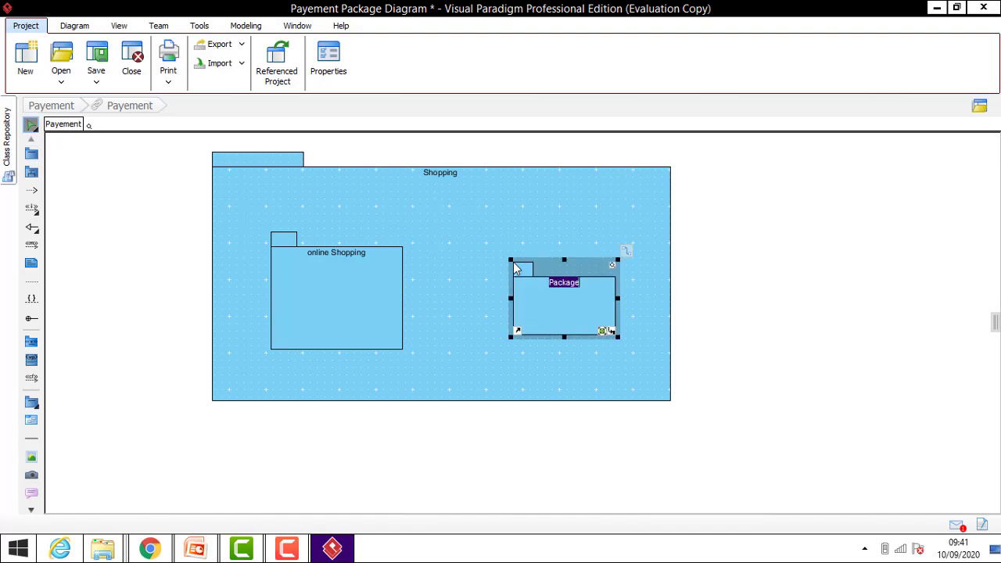
type("off")
key("BackSpace")
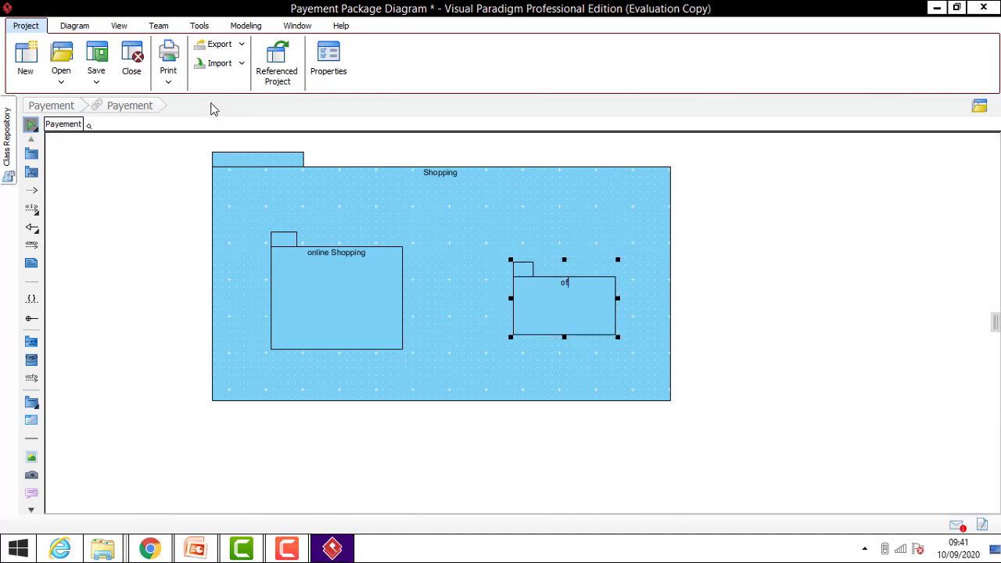
type("fline Shoping")
left_click(731, 257)
Align the offline Shoping package with the online Shopping package and enlarge it to roughly the same size
left_click_drag(583, 324, 545, 298)
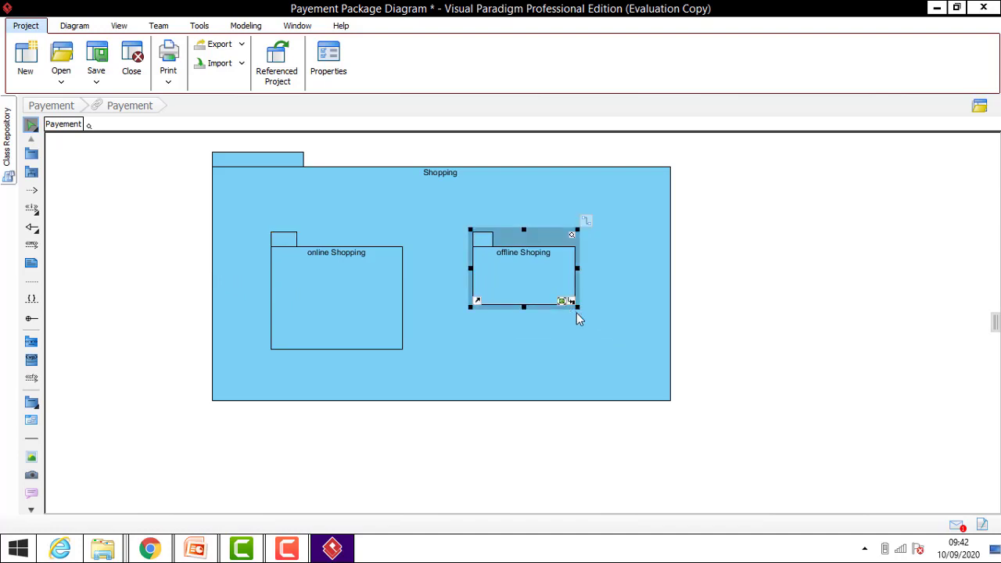
left_click_drag(596, 342, 600, 385)
left_click_drag(539, 383, 532, 351)
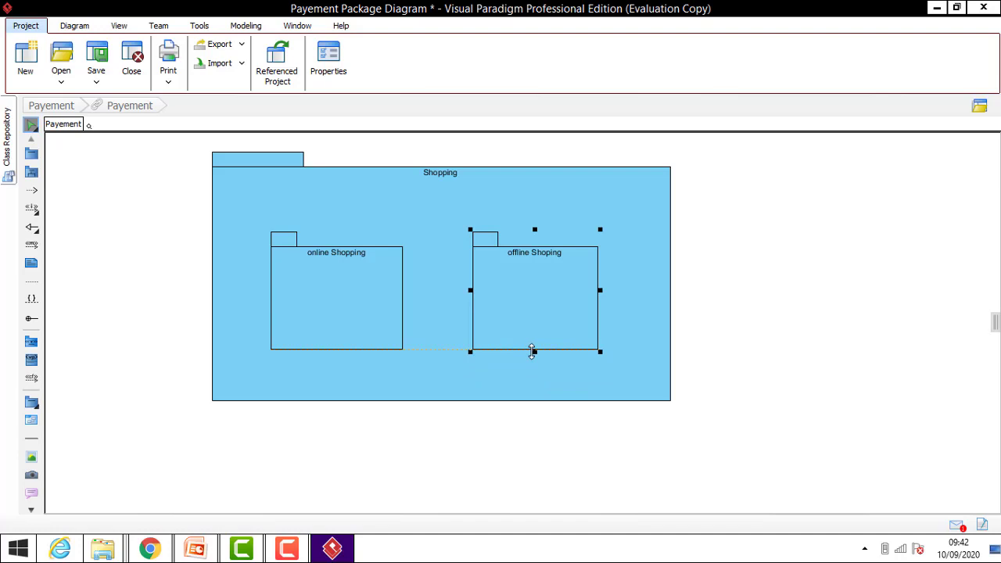
left_click(835, 313)
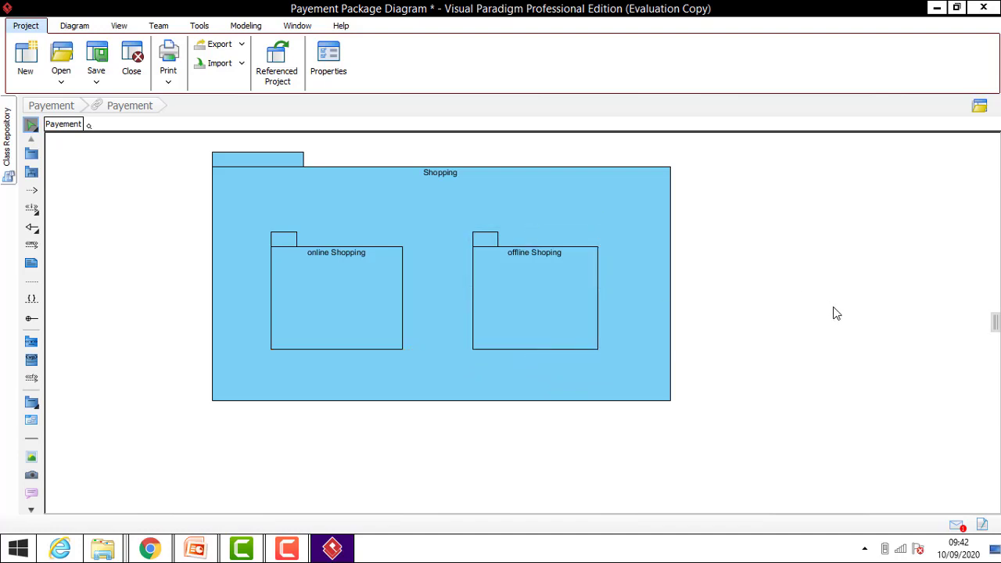
left_click(588, 313)
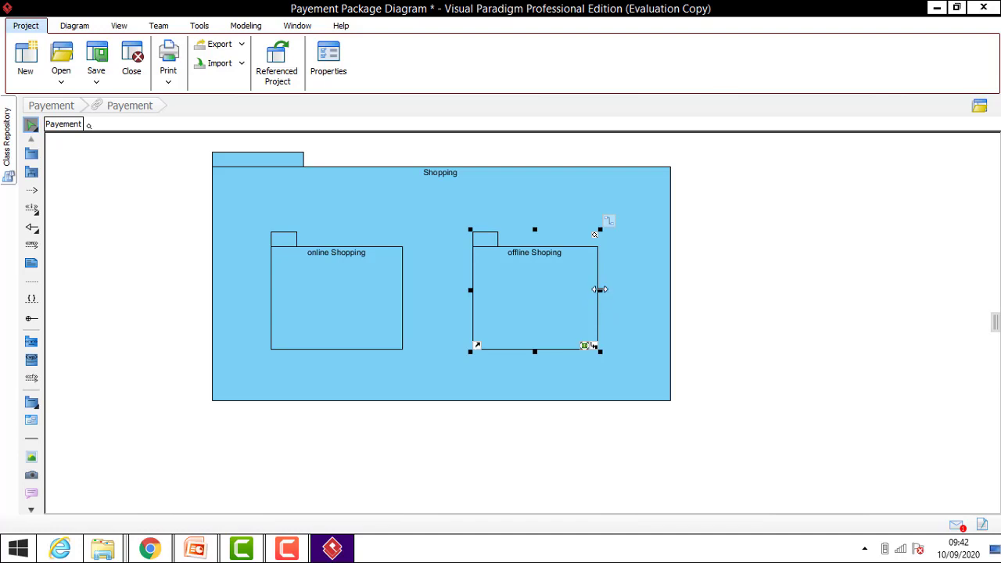
left_click_drag(600, 289, 604, 290)
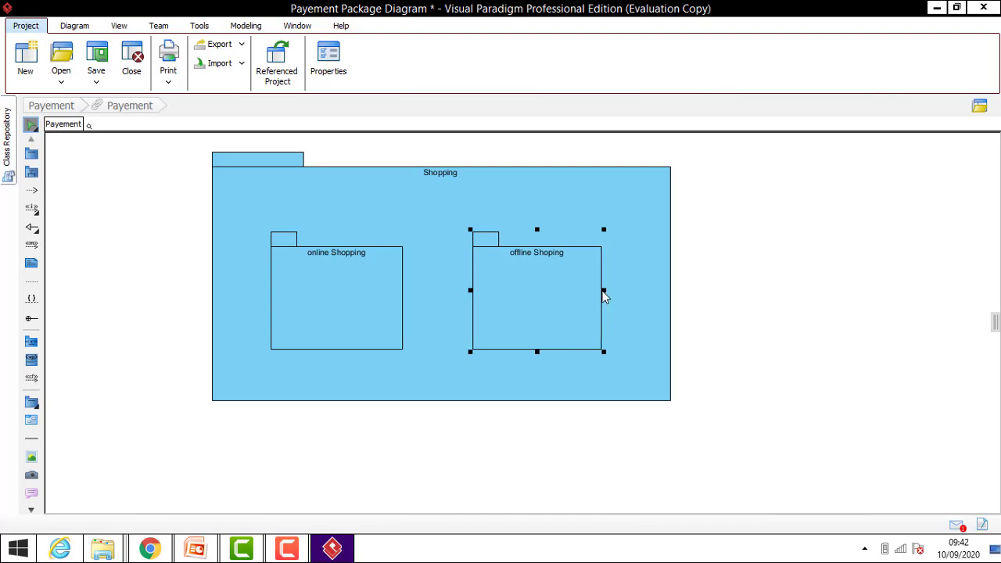
left_click(757, 270)
Draw a separate package centered below the Shopping package and name it Payment
left_click(31, 154)
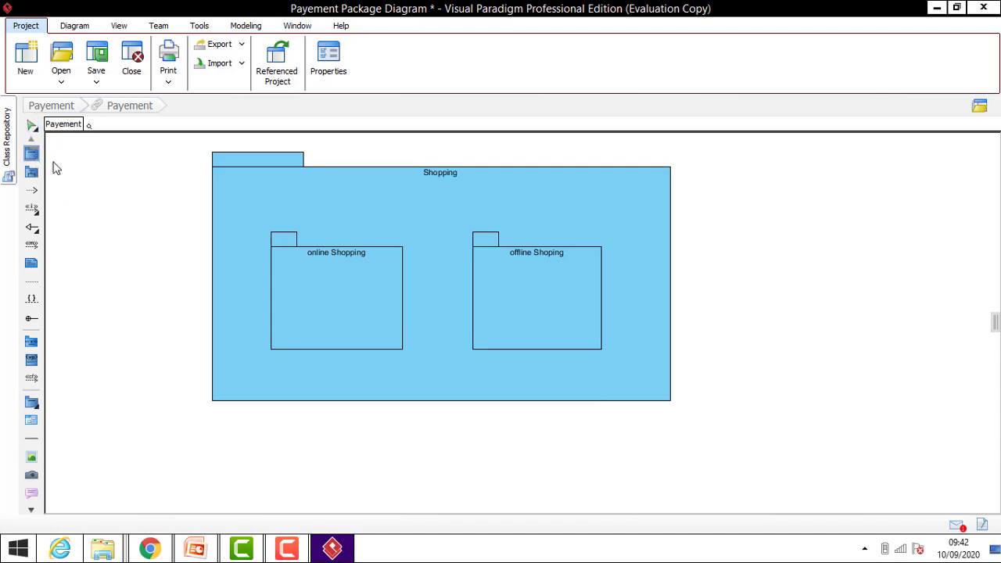
left_click_drag(360, 428, 522, 515)
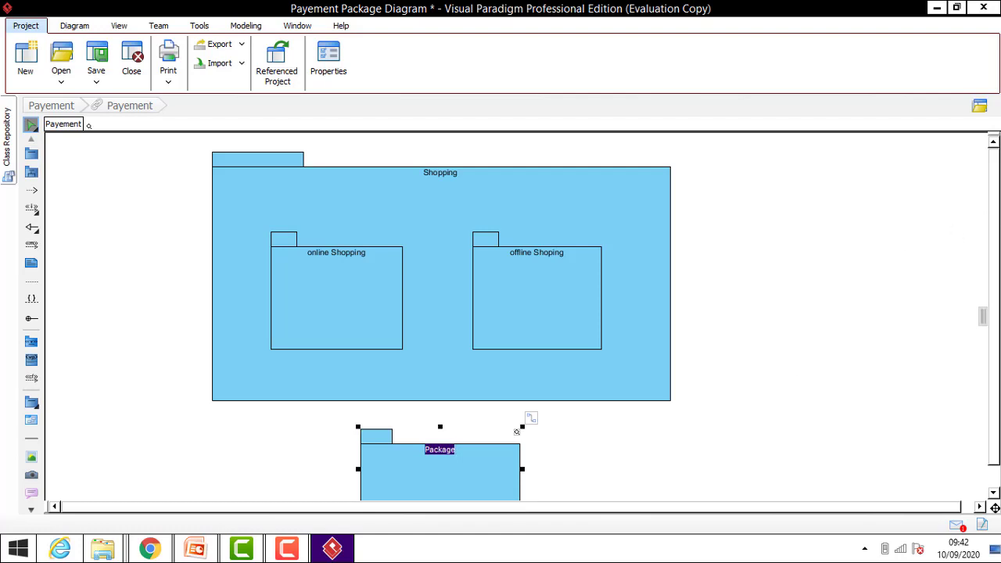
type("Pa")
type("yment")
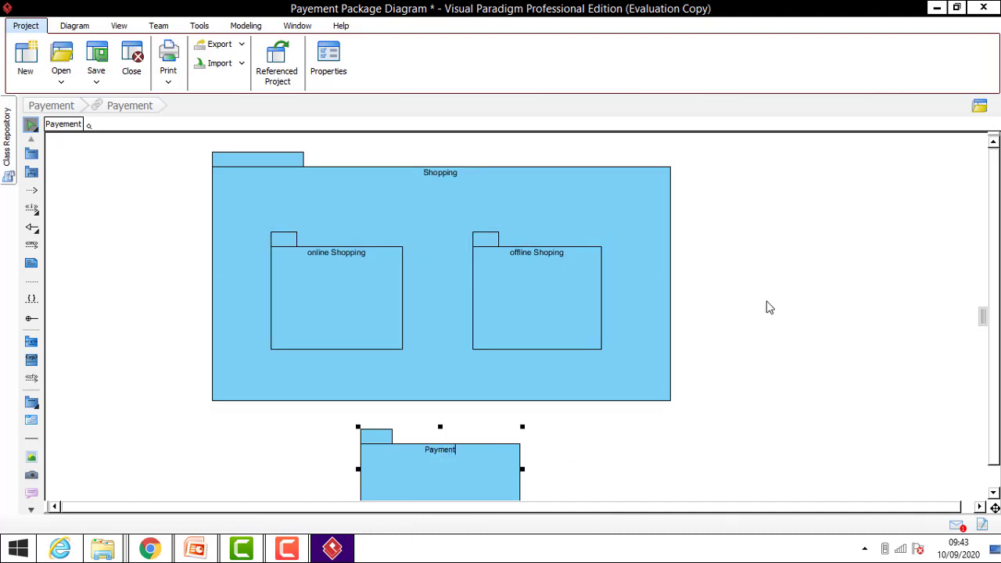
left_click(793, 322)
Narrow the Shopping package from both sides so it fits more closely around its two nested packages
scroll(997, 248, "down", 1)
scroll(997, 315, "up", 1)
scroll(997, 315, "down", 1)
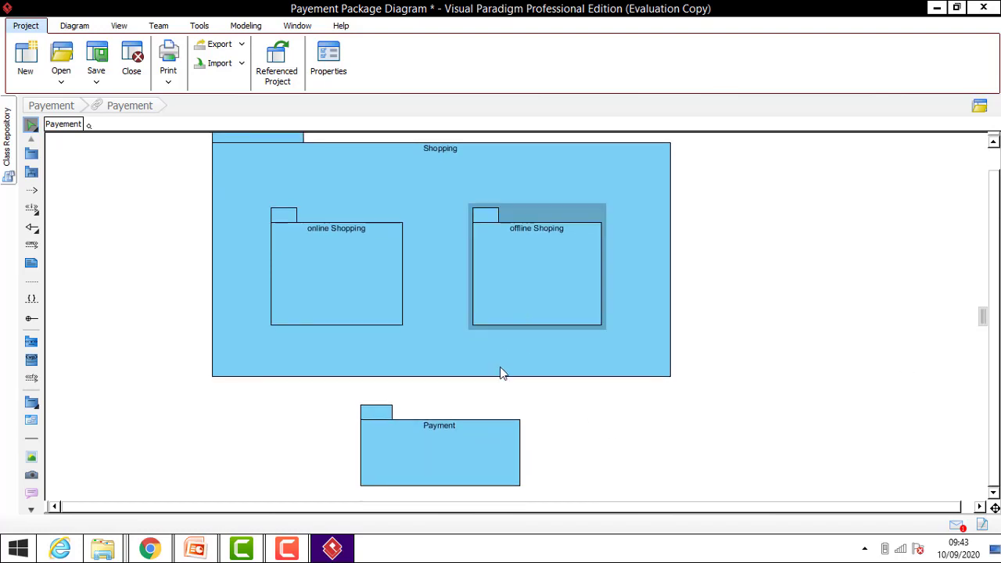
left_click(426, 341)
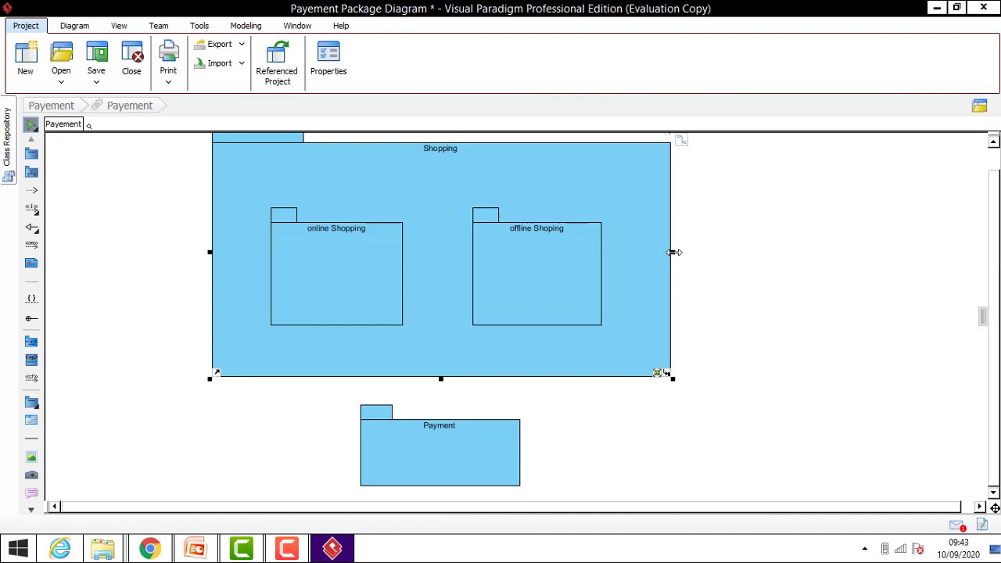
left_click_drag(673, 252, 631, 254)
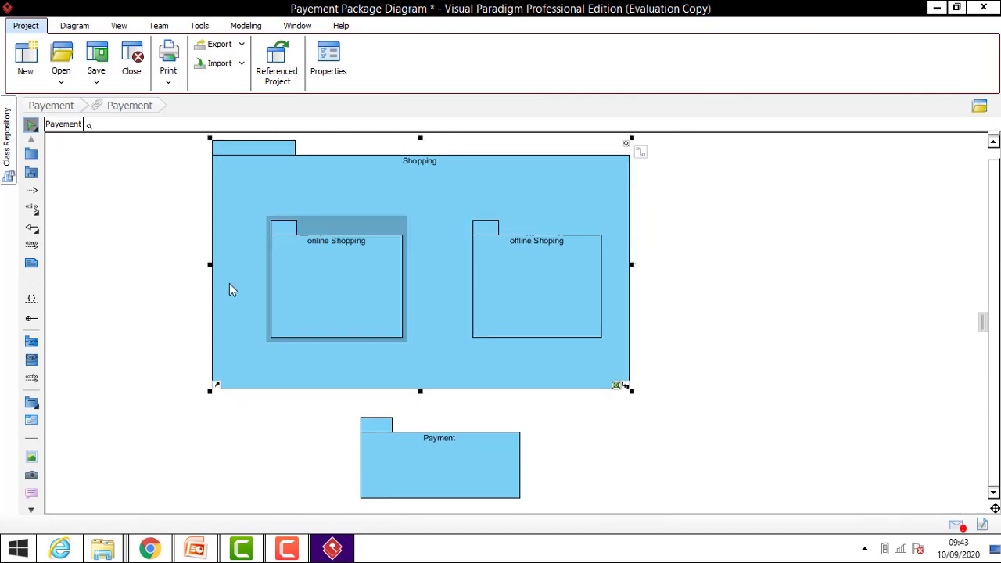
left_click_drag(210, 265, 236, 268)
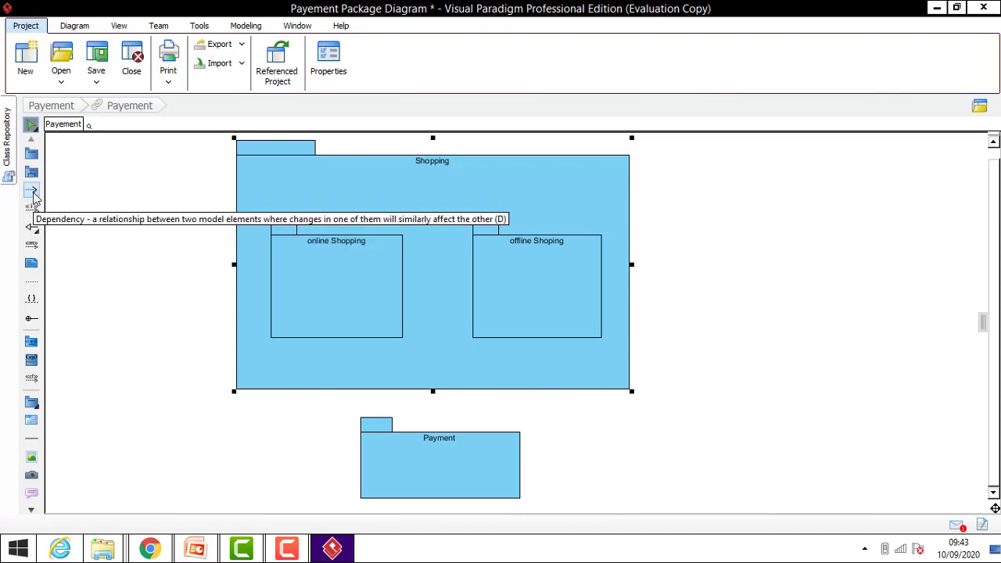
Draw a dependency from the Shopping package to the Payment package and name it uses
left_click(33, 194)
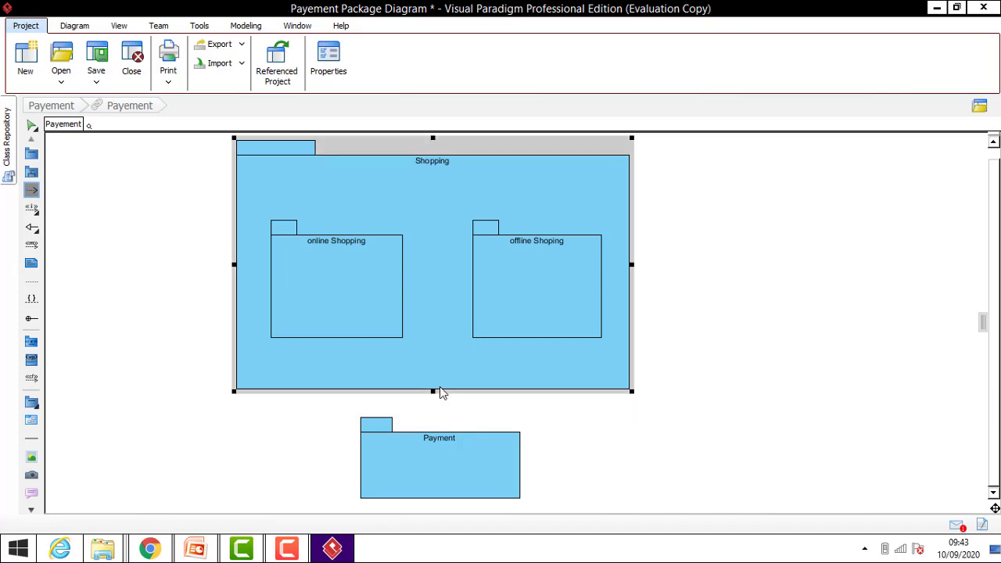
left_click_drag(442, 394, 444, 435)
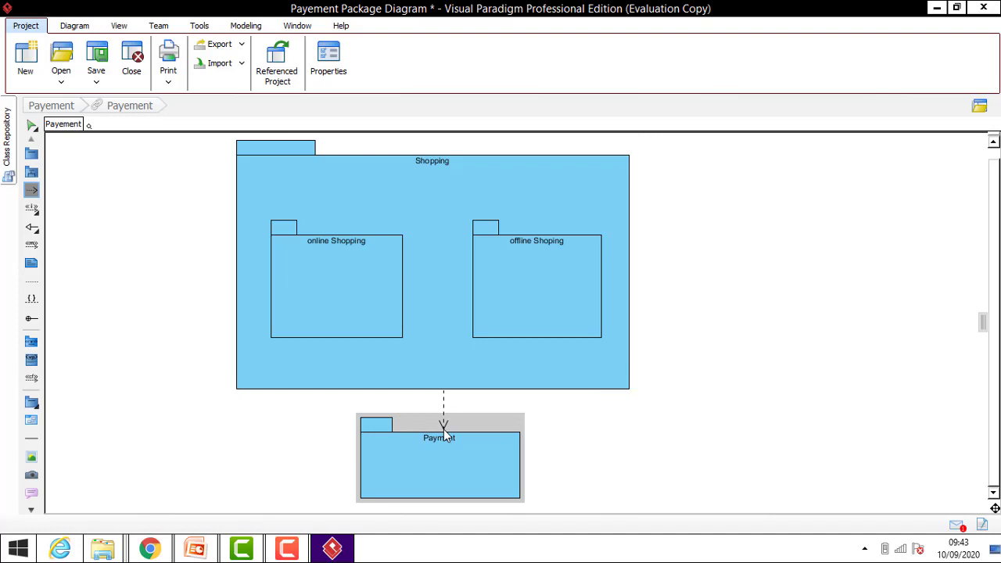
left_click_drag(441, 429, 459, 439)
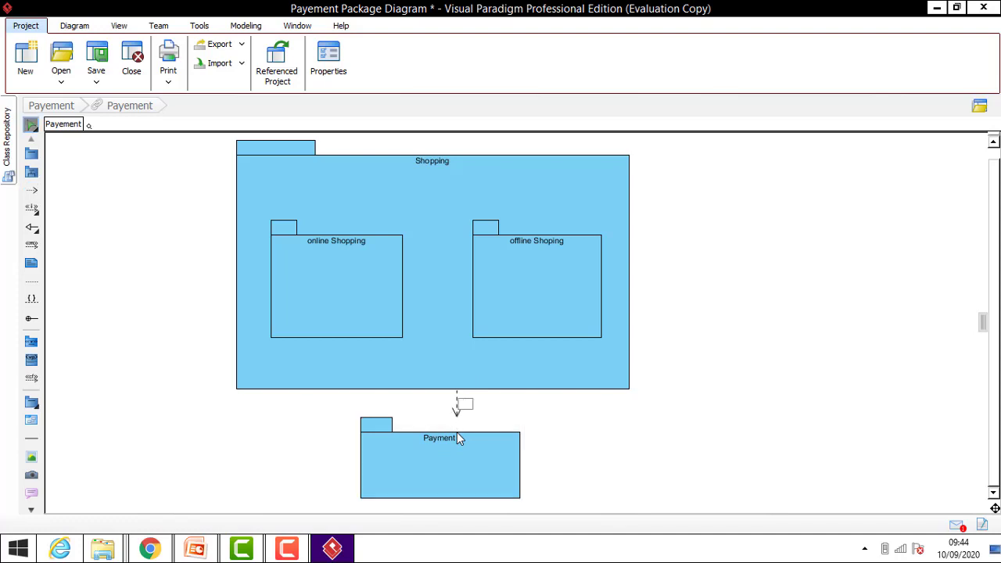
type("uses")
Move the Payment package down to lengthen the uses dependency, and shift the connector slightly along the package edges
left_click(458, 422)
left_click_drag(458, 424, 475, 459)
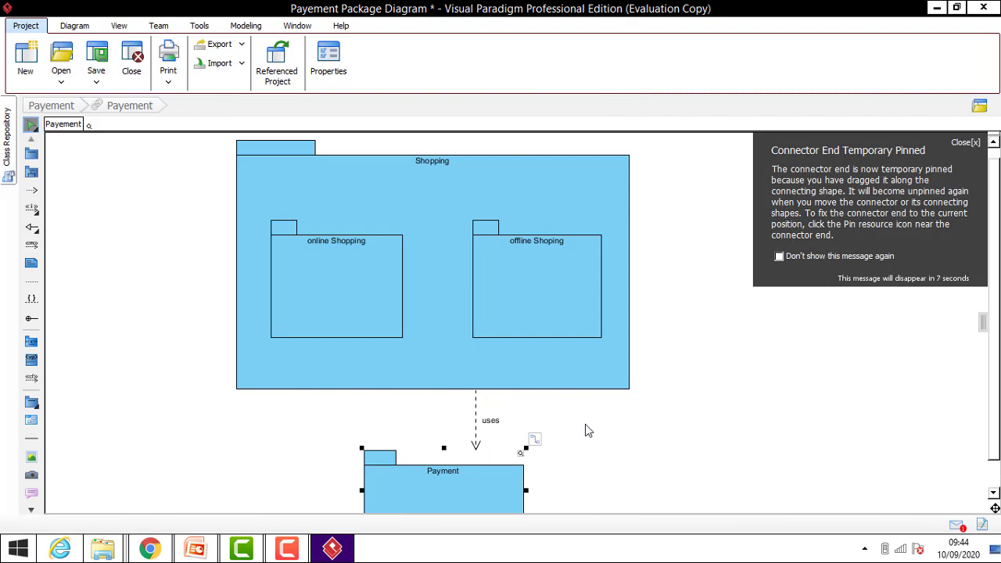
left_click(746, 411)
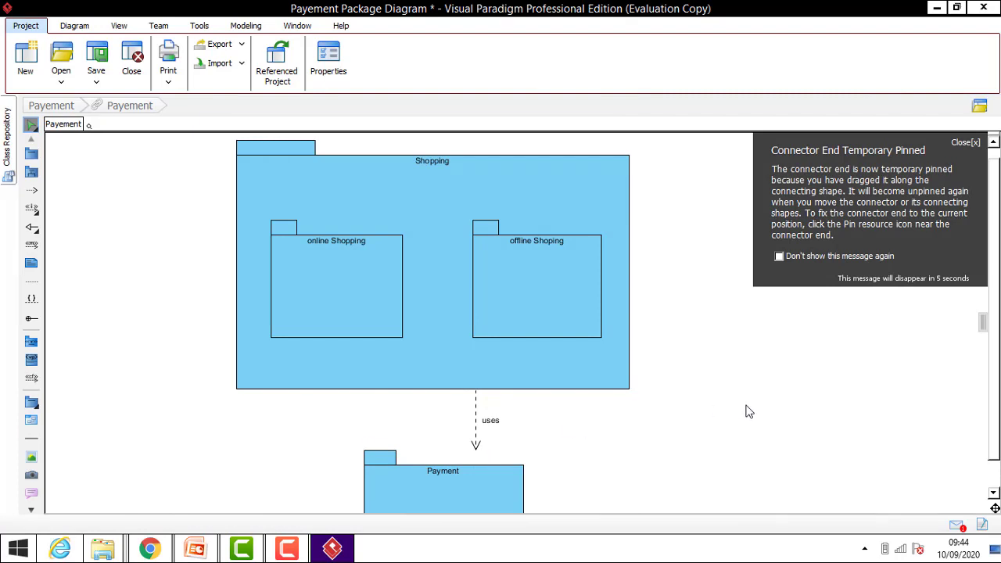
left_click(966, 143)
left_click(477, 446)
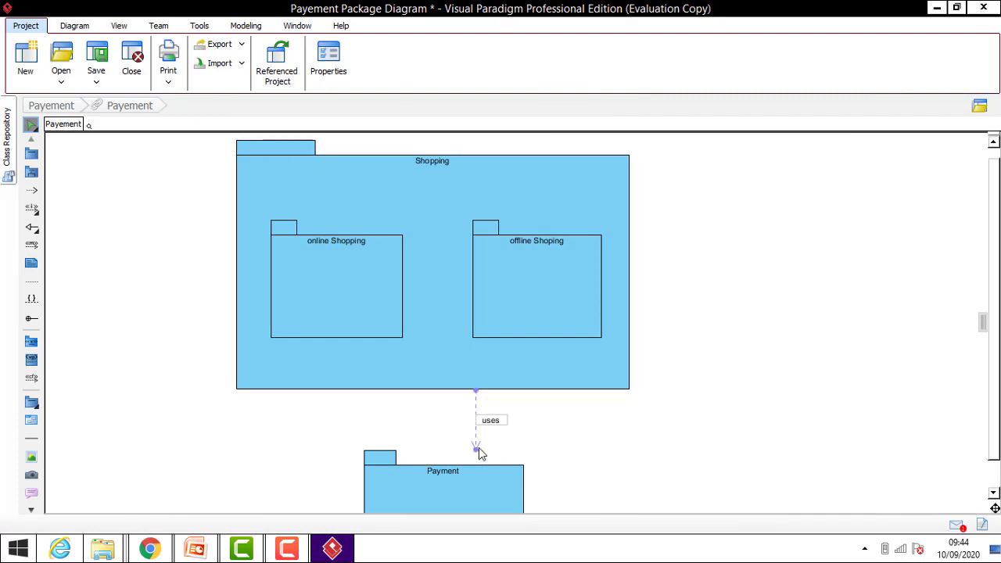
mouse_move(481, 466)
left_mouse_down()
mouse_move(481, 436)
mouse_move(478, 463)
left_mouse_up()
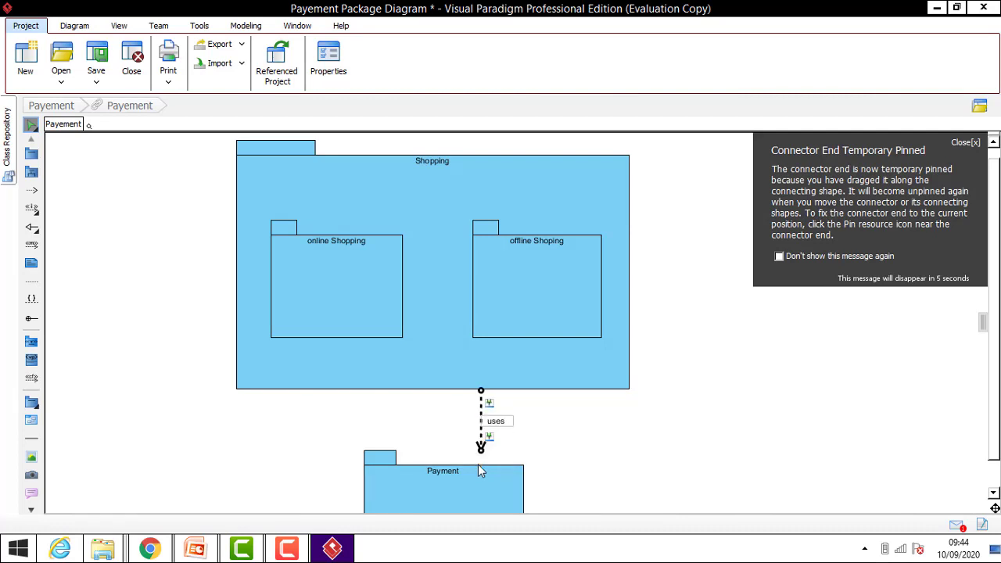
left_click(968, 143)
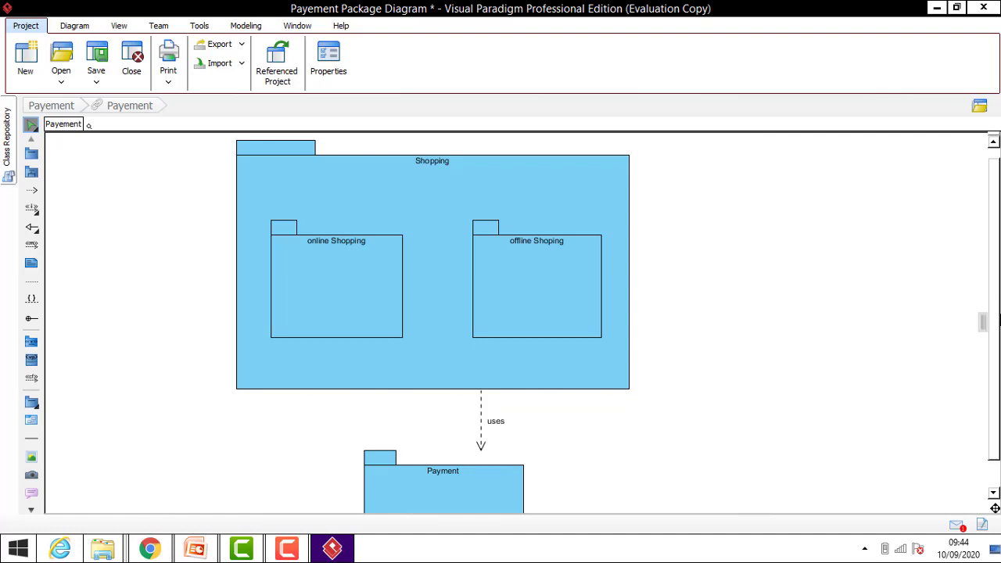
Shorten the Shopping package from its lower edge and move the Payment package up closer beneath it
left_click(437, 349)
left_click_drag(433, 391, 431, 363)
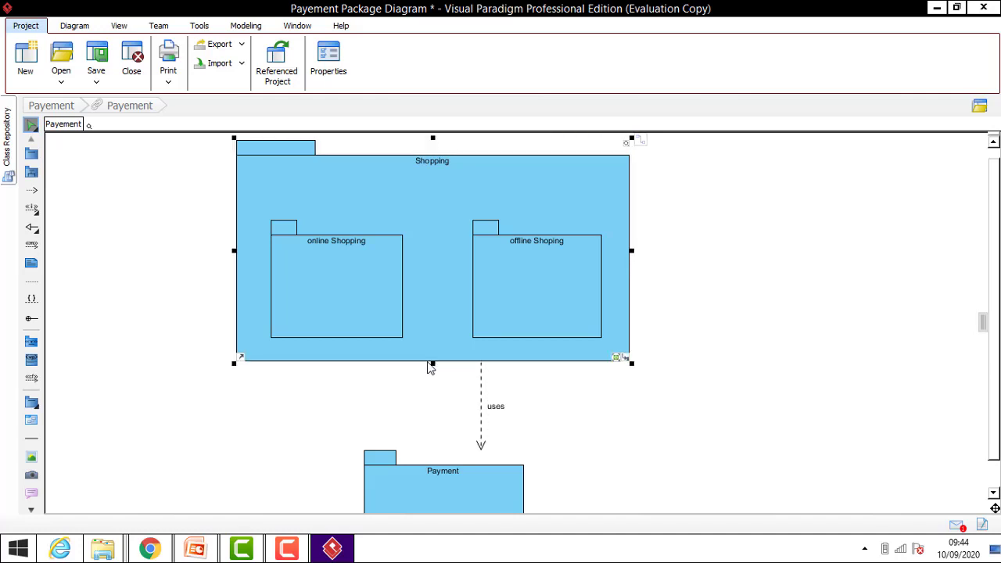
left_click(451, 474)
left_click_drag(450, 472, 449, 425)
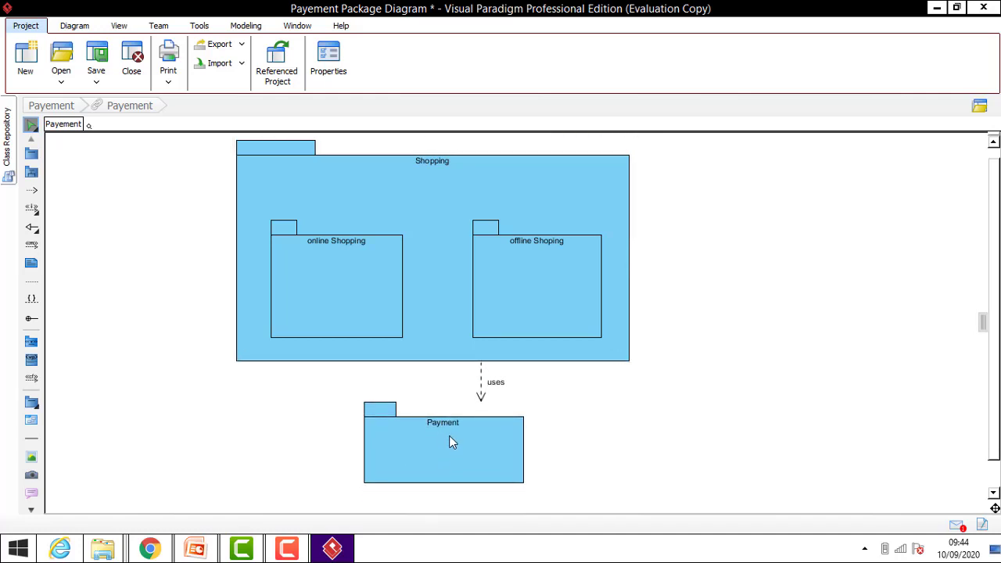
left_click(708, 421)
Review the online and offline shopping packages and the uses dependency between the Shopping and Payment packages
left_click(461, 418)
left_click(388, 263)
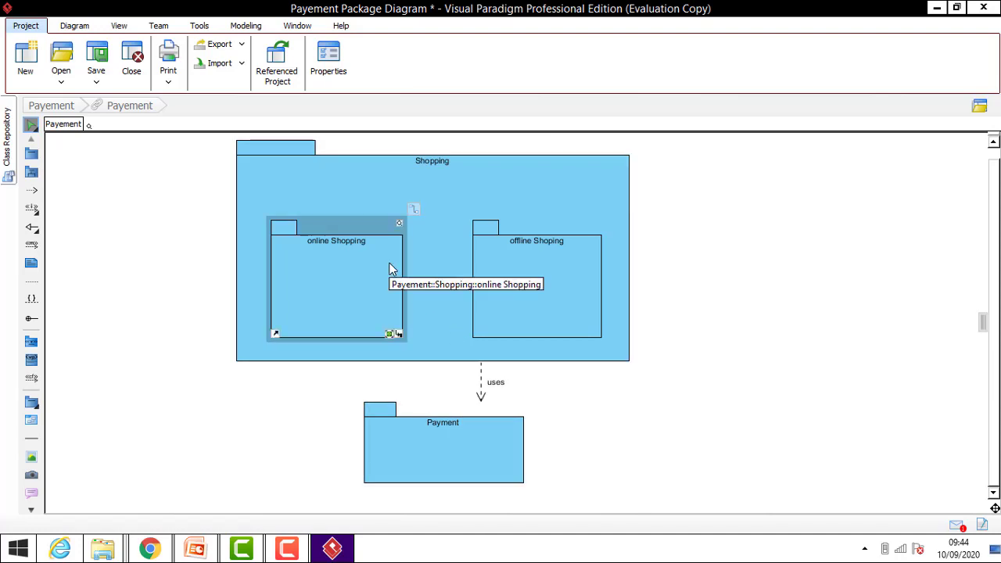
left_click(446, 199)
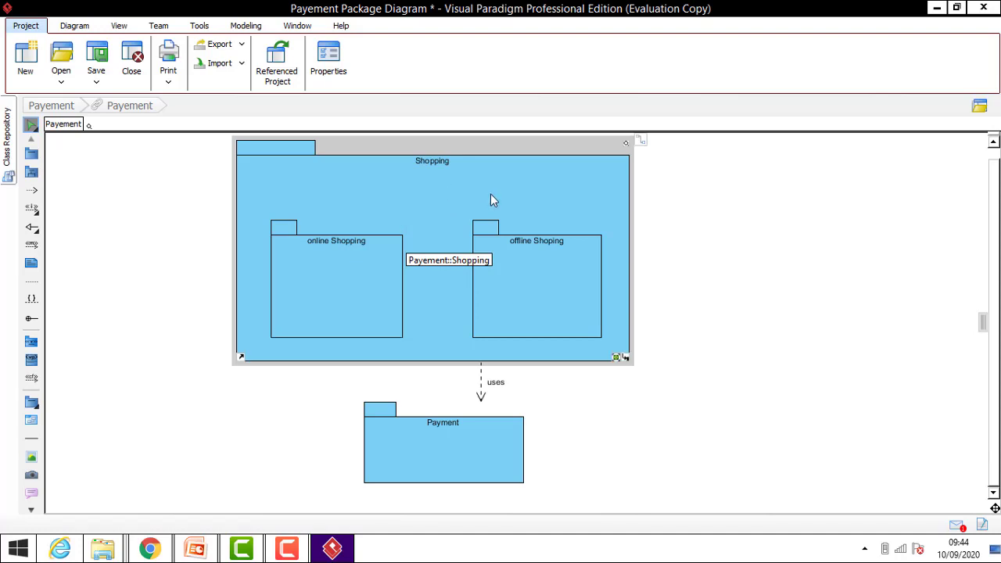
left_click(387, 277)
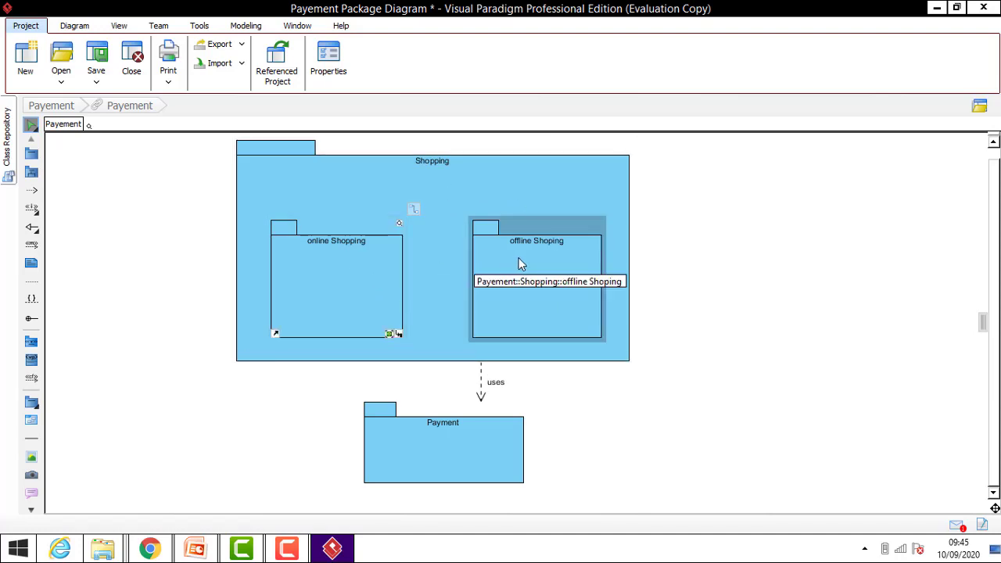
left_click(521, 264)
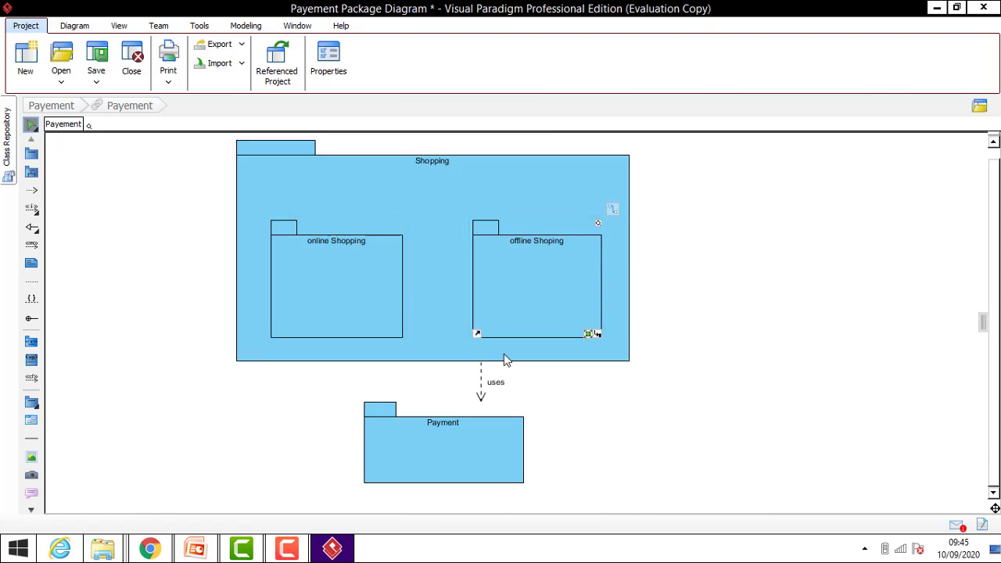
left_click(626, 418)
mouse_move(493, 434)
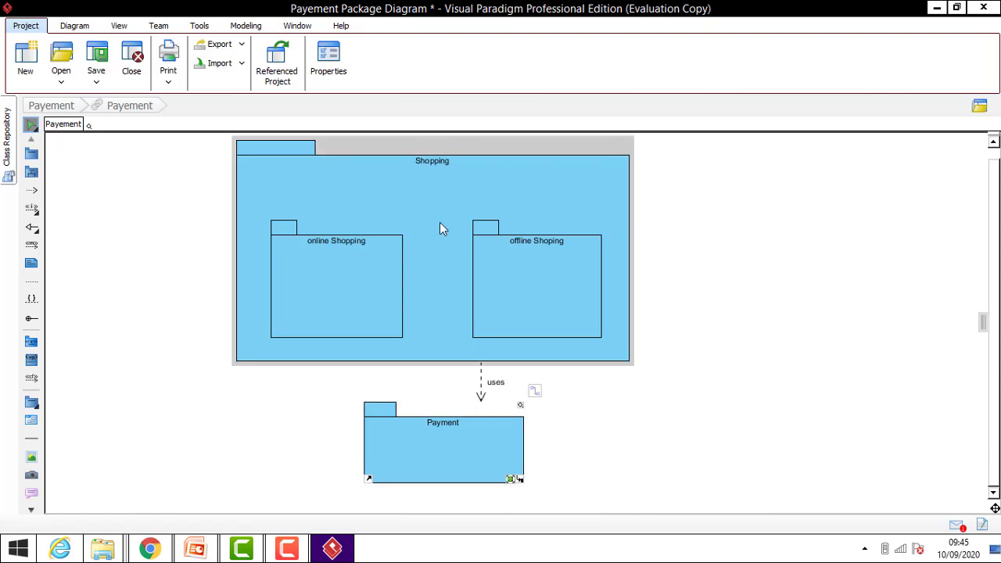
mouse_move(440, 190)
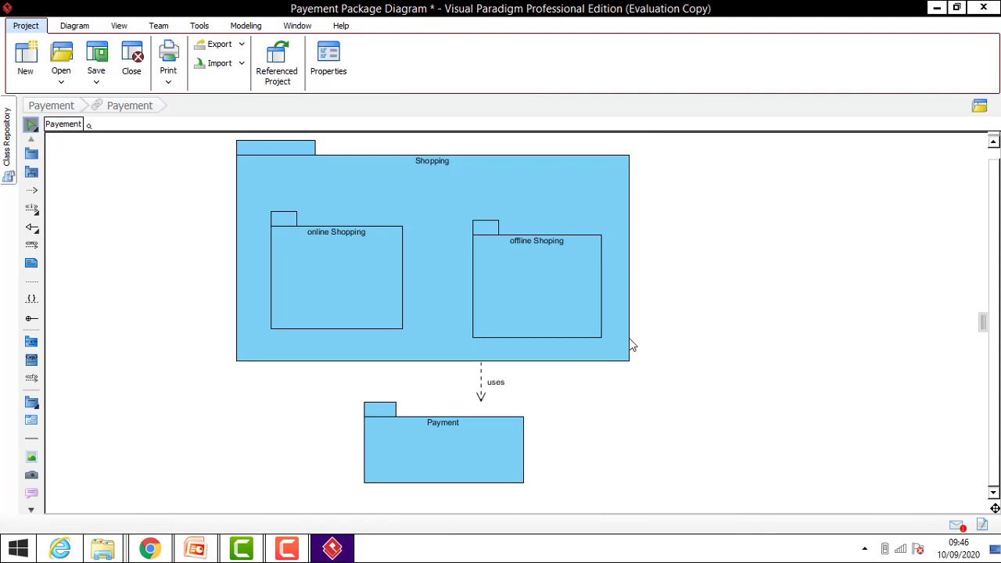
mouse_move(336, 273)
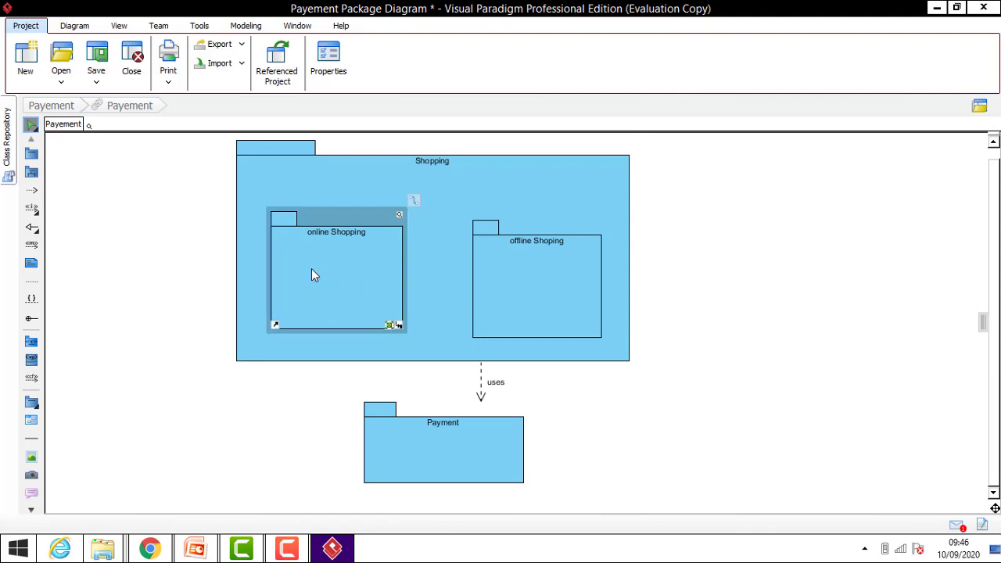
Add a nested package in the upper part of the Shopping package and name it Credit card
left_click(31, 154)
left_click_drag(331, 168, 385, 206)
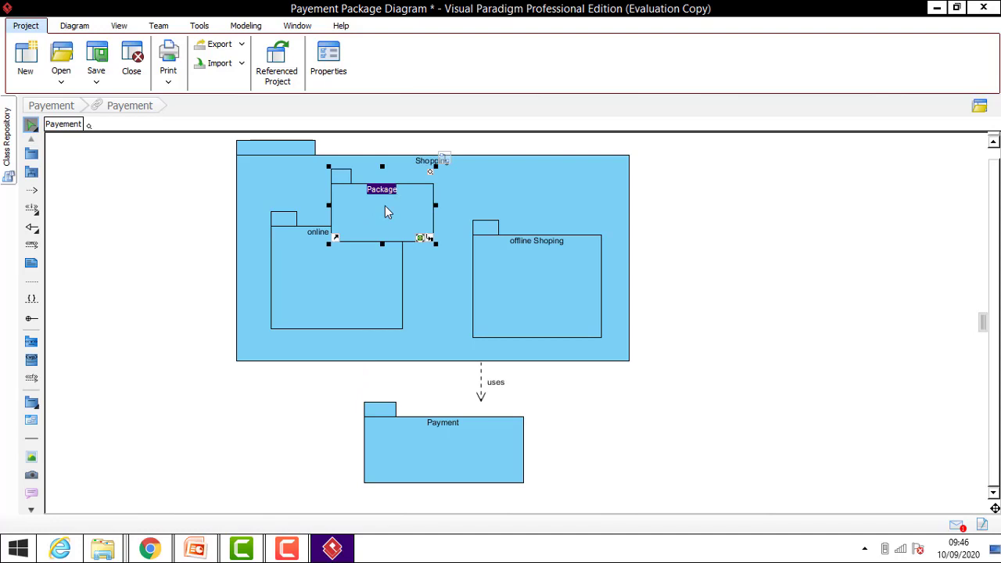
type("Credit card")
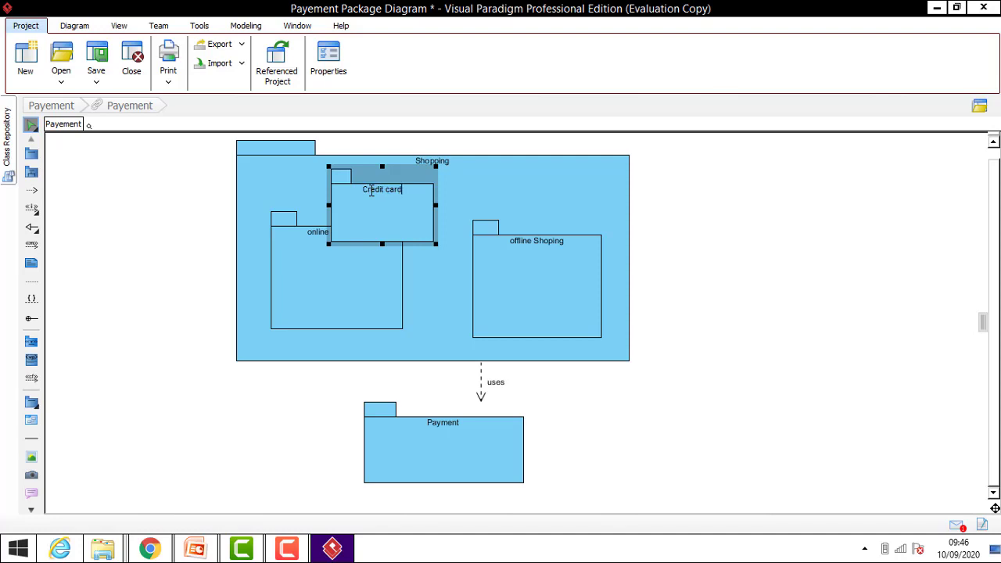
left_click(749, 230)
Reduce the height of the online Shopping package from its upper edge so it clears the Credit card package
left_click(372, 277)
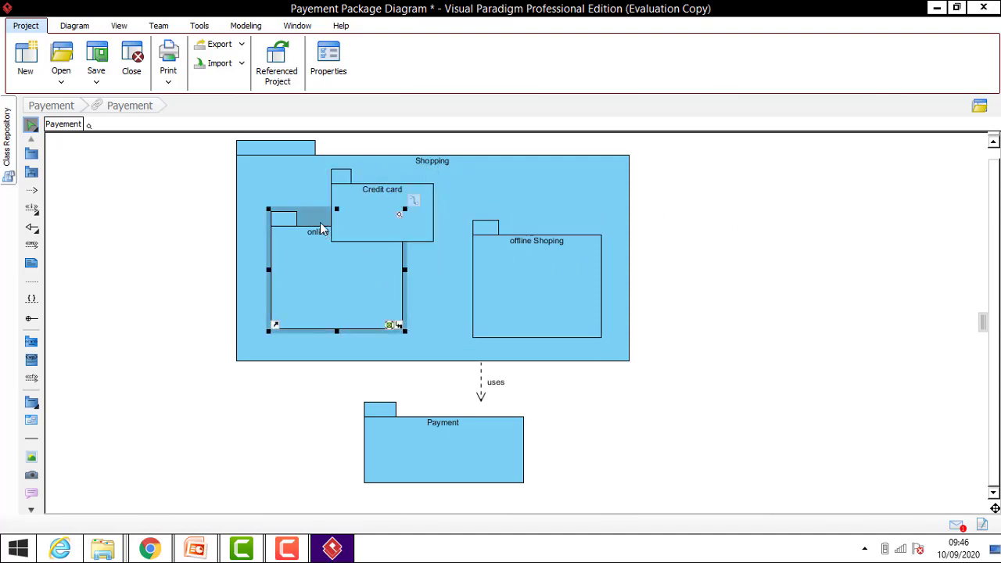
left_click_drag(337, 208, 337, 250)
left_click(745, 294)
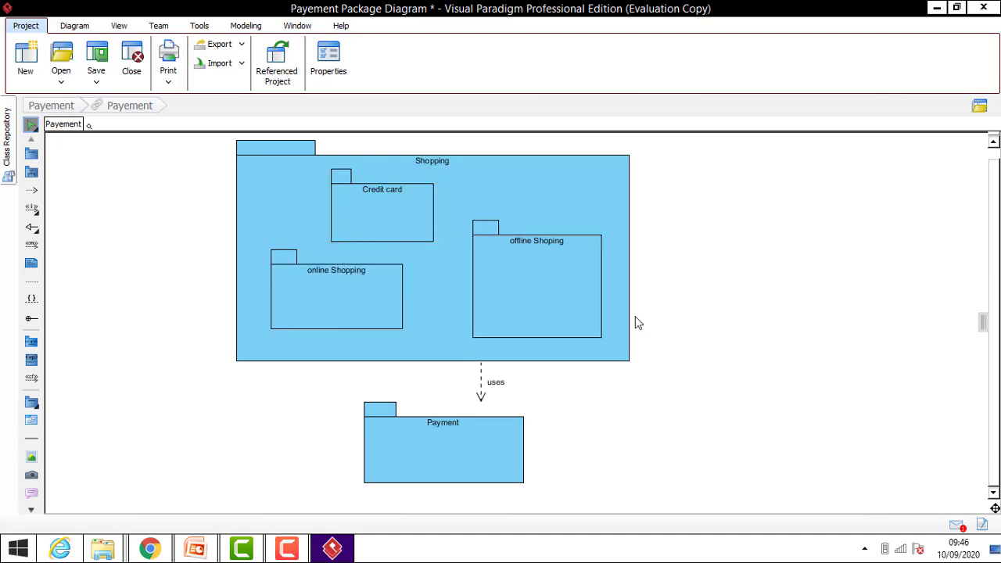
Draw a dependency from the Credit card package to the online Shopping package and adjust its position along their edges
left_click(31, 192)
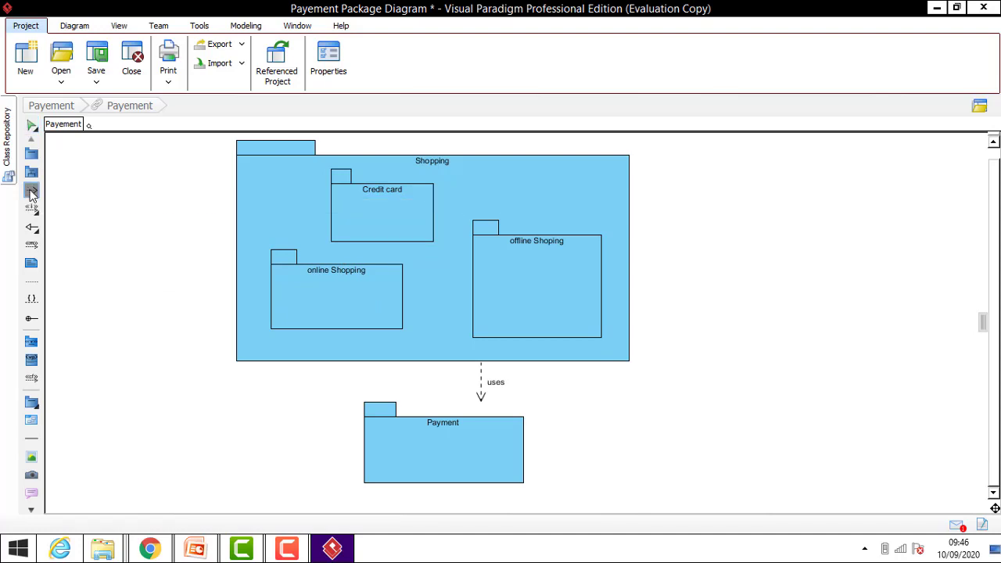
mouse_move(365, 255)
left_mouse_down()
mouse_move(367, 235)
mouse_move(369, 267)
left_mouse_up()
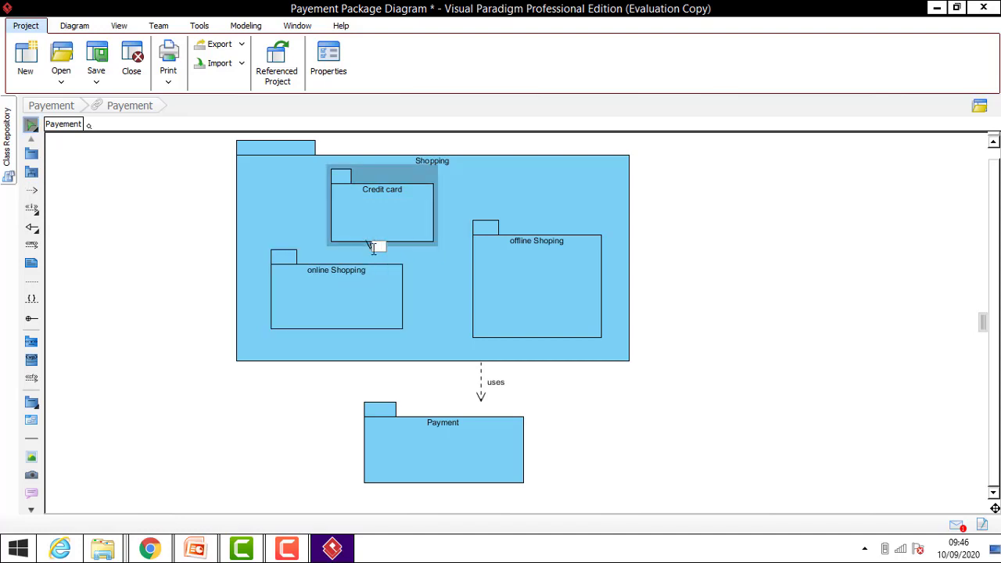
mouse_move(370, 249)
left_mouse_down()
mouse_move(364, 282)
mouse_move(363, 266)
left_mouse_up()
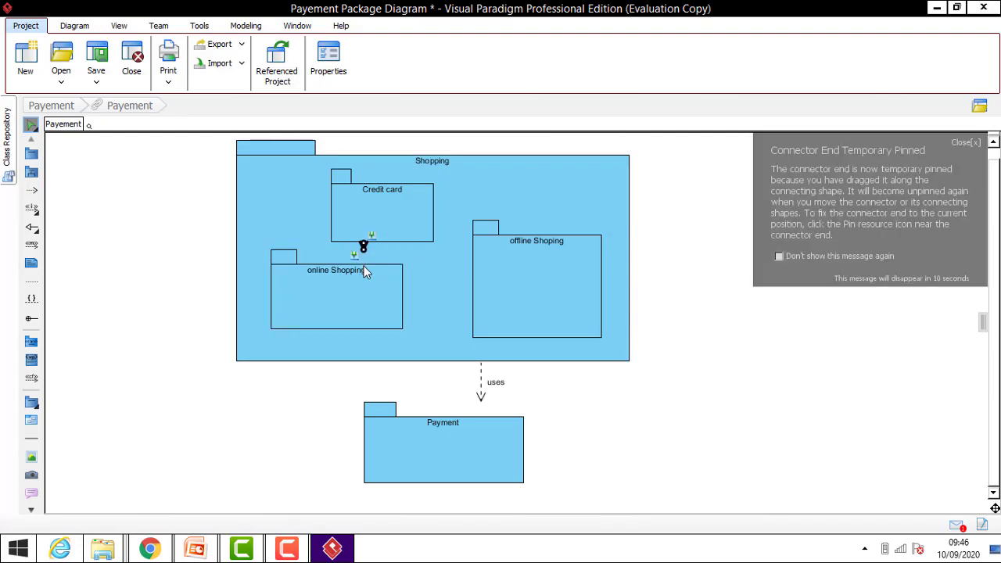
key("alt+Return")
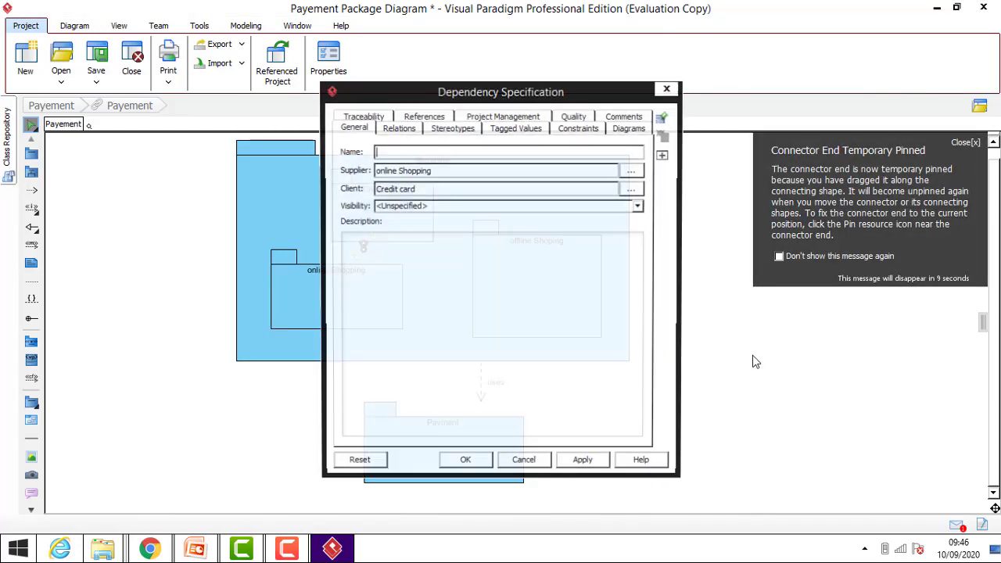
left_click(534, 464)
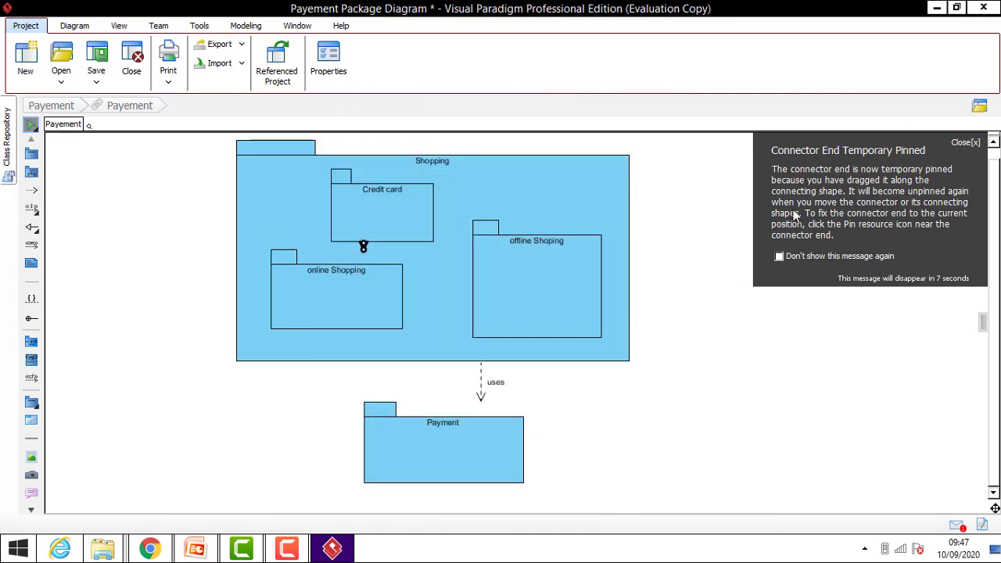
left_click(968, 142)
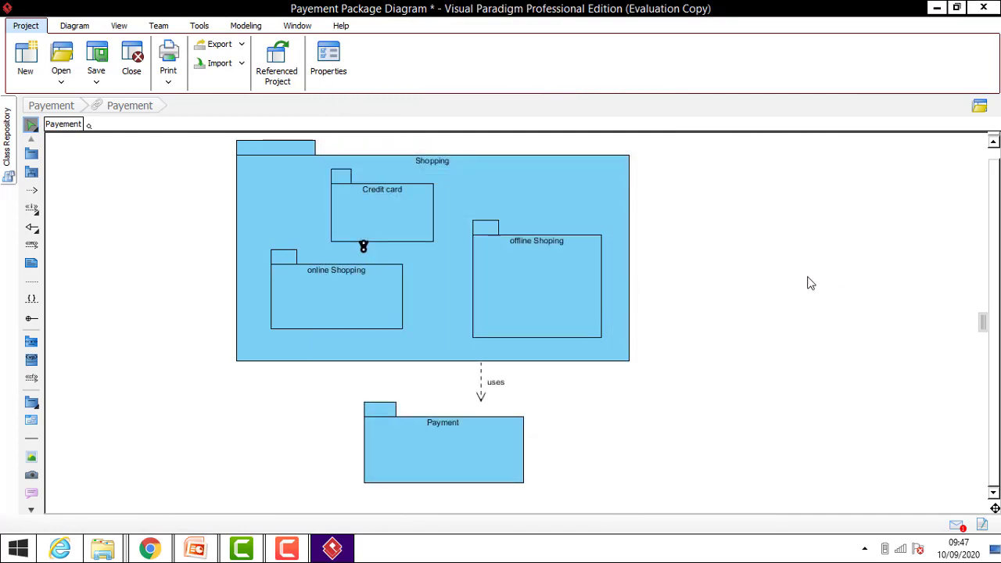
Move the online Shopping package lower to lengthen the dependency from Credit card, and name that dependency uses
left_click_drag(380, 317, 349, 345)
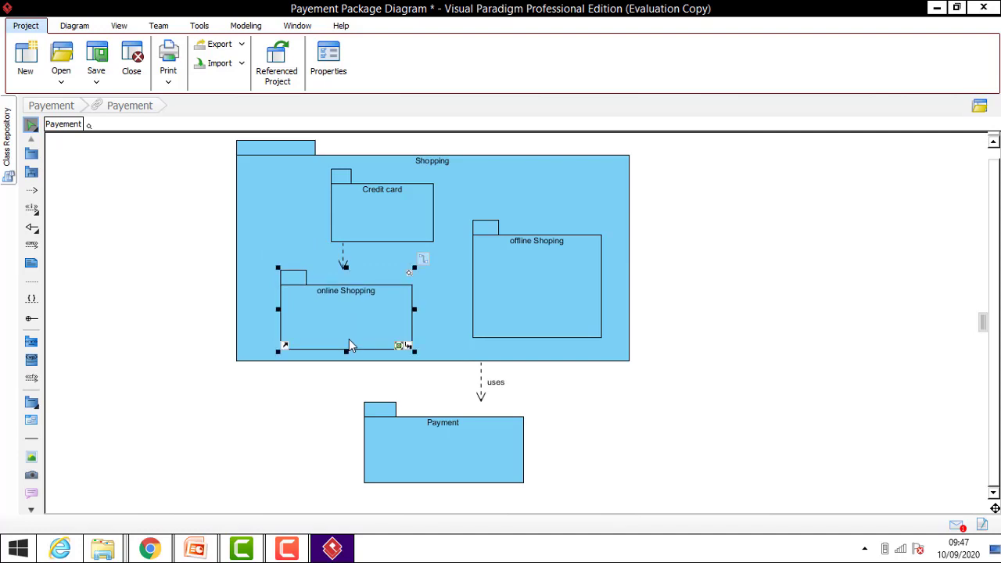
left_click(688, 418)
left_click(344, 254)
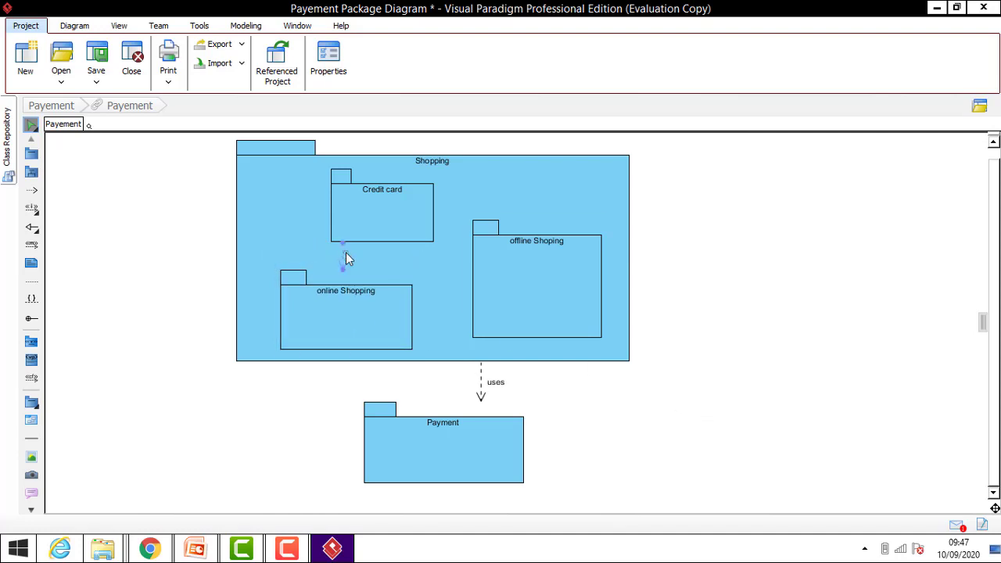
type("uses")
left_click(846, 317)
Switch to the PowerPoint lecture file and present its End of Lecture slide in full screen
left_click(197, 551)
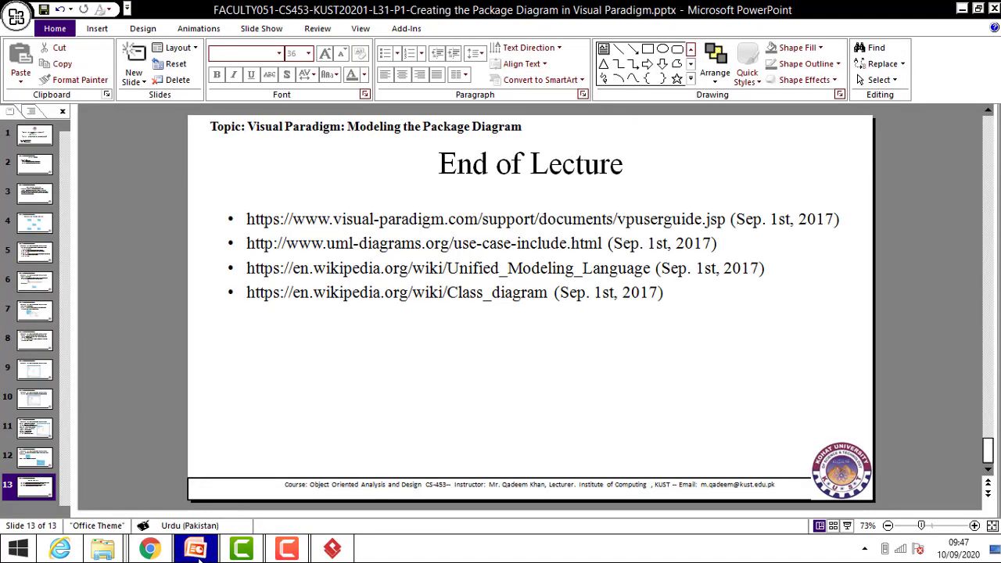
left_click(846, 526)
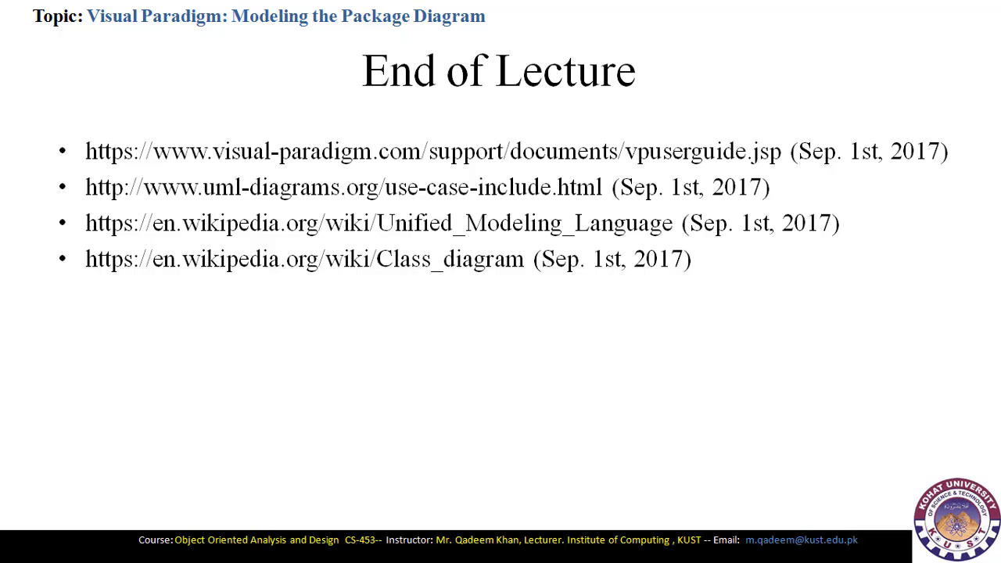